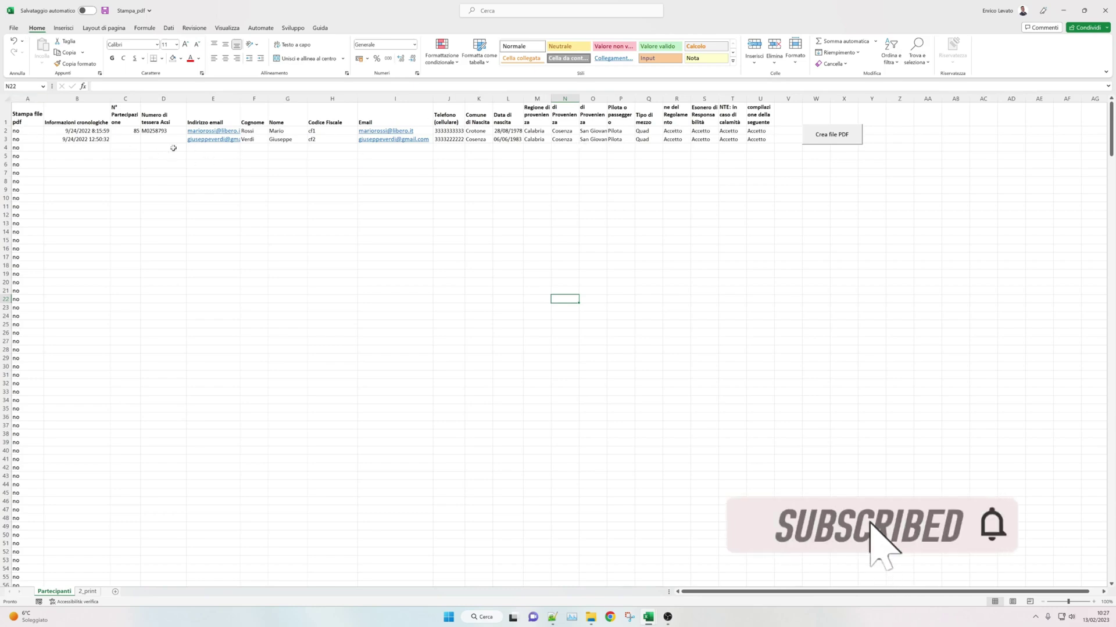
Step: Check the two participants' print flag cells in column A of Partecipanti
click(22, 132)
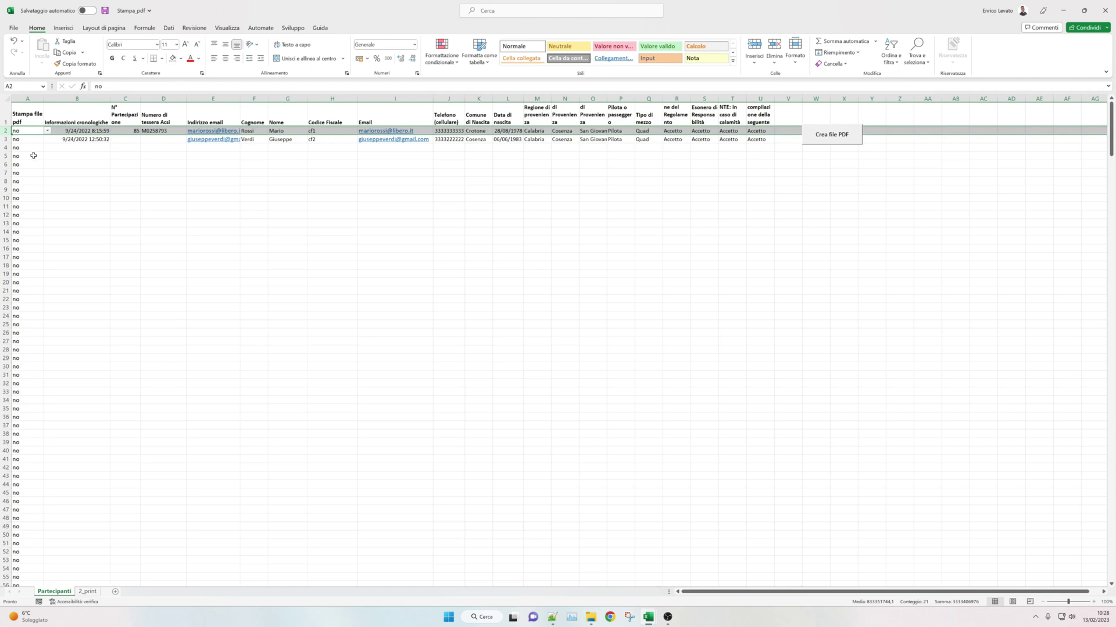
click(18, 140)
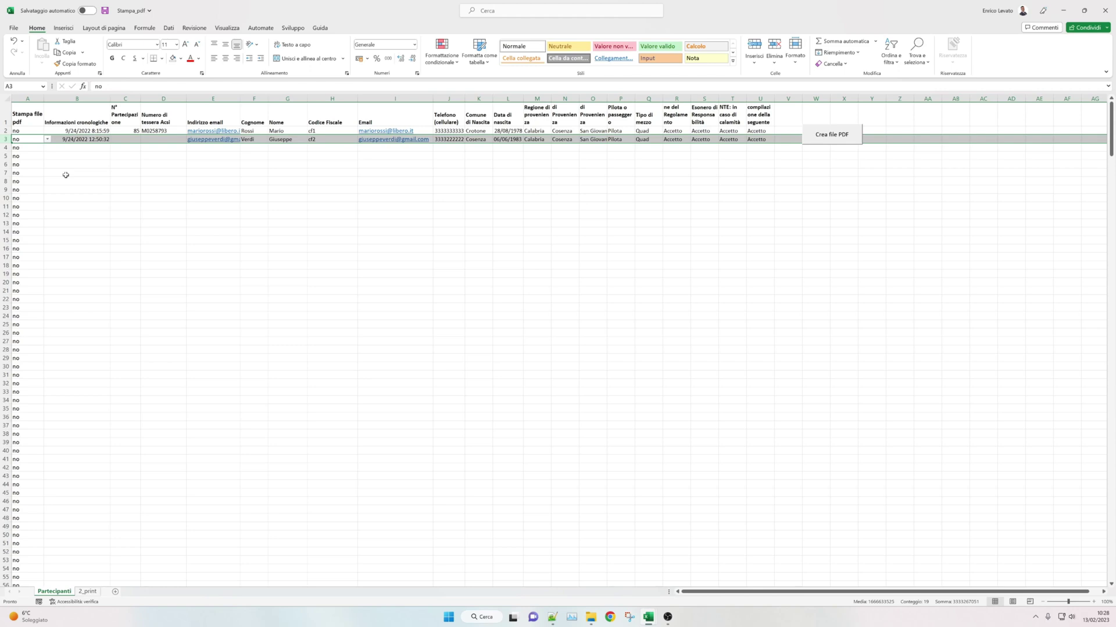
click(82, 172)
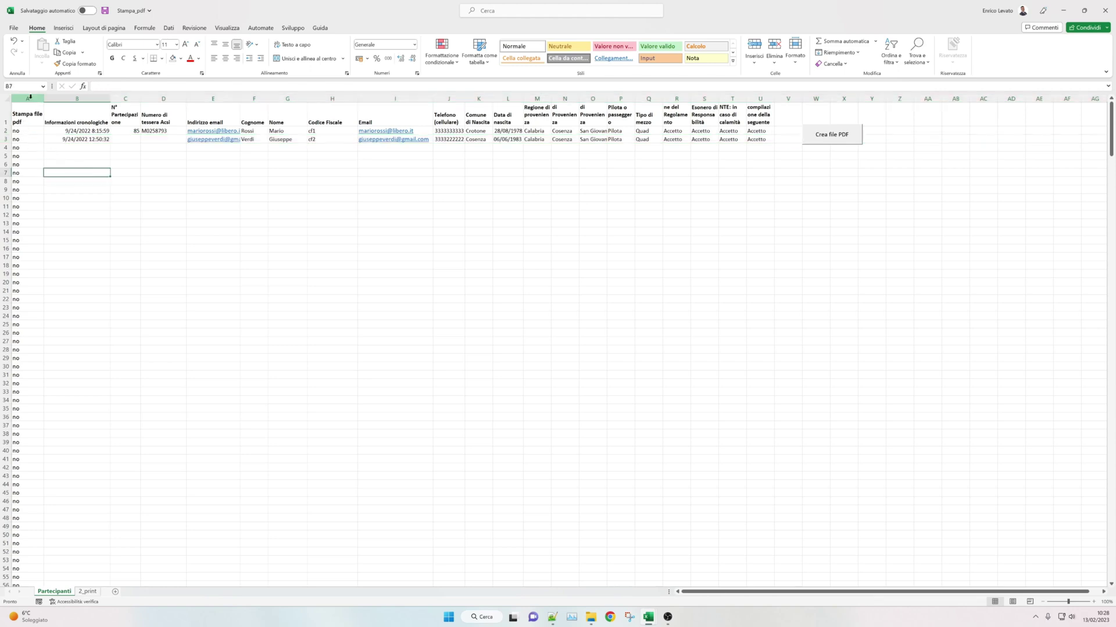
Step: Review the column headings from Informazioni cronologiche through Cognome
click(77, 98)
click(124, 98)
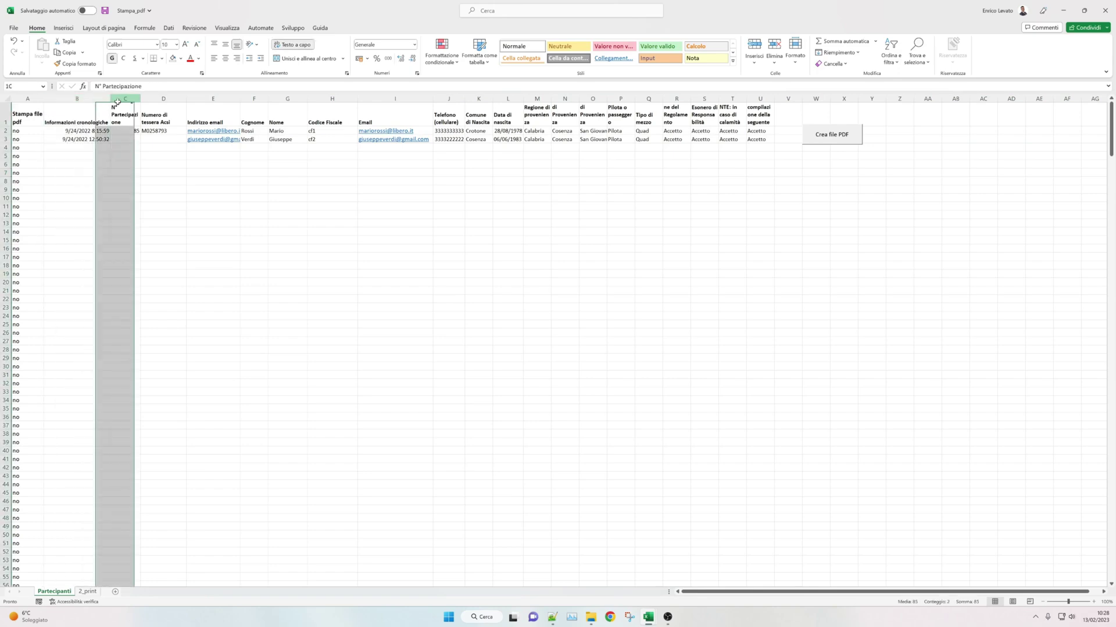
click(163, 99)
click(217, 97)
click(254, 98)
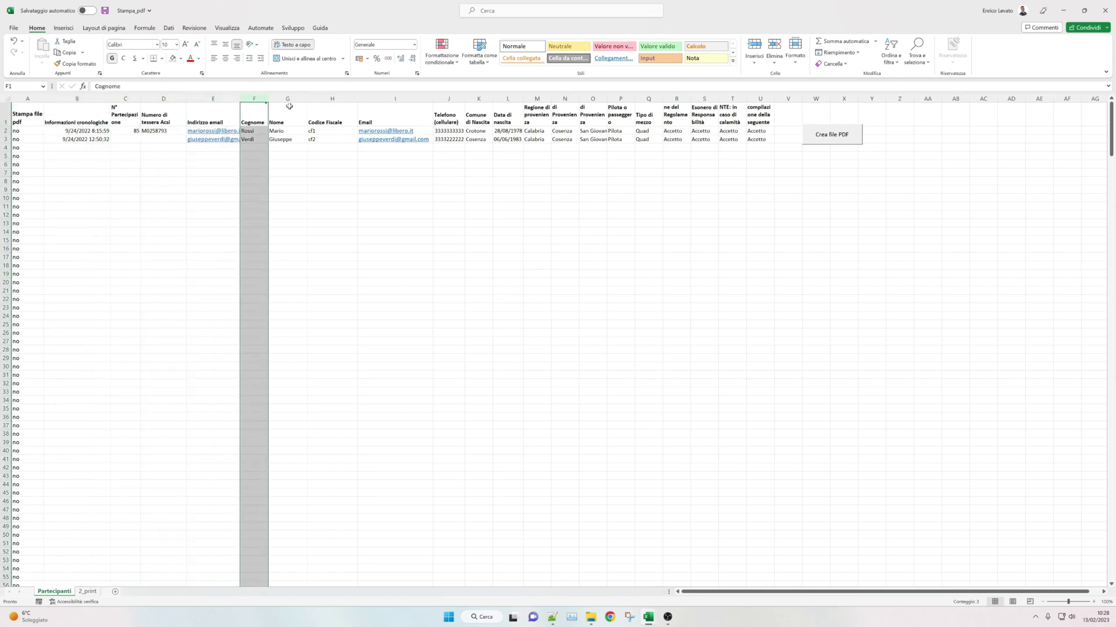
click(91, 115)
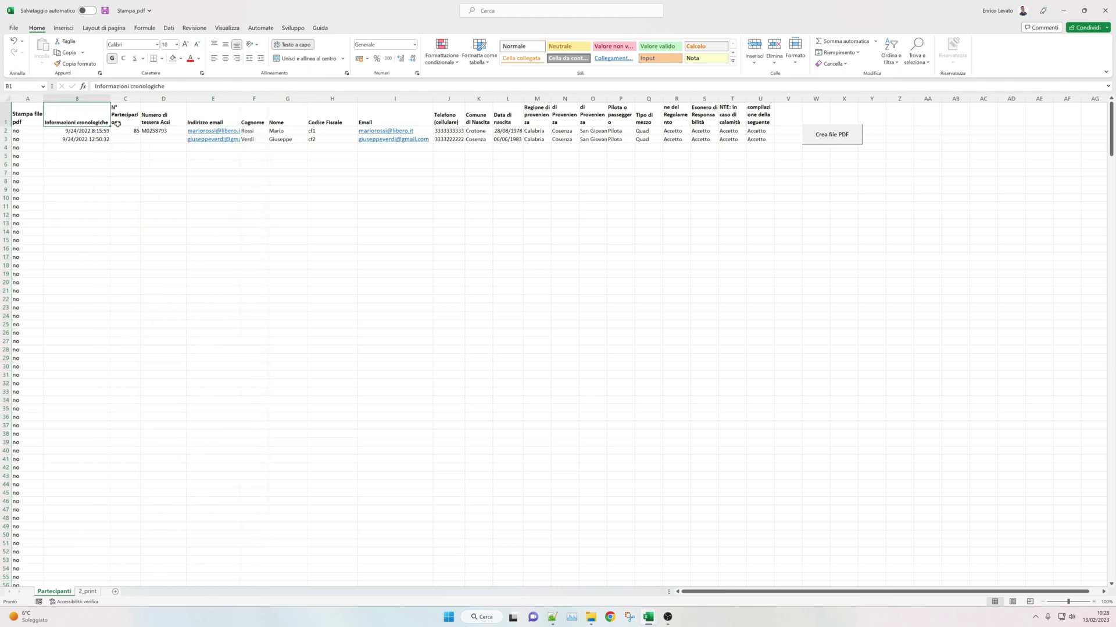
click(125, 116)
click(164, 115)
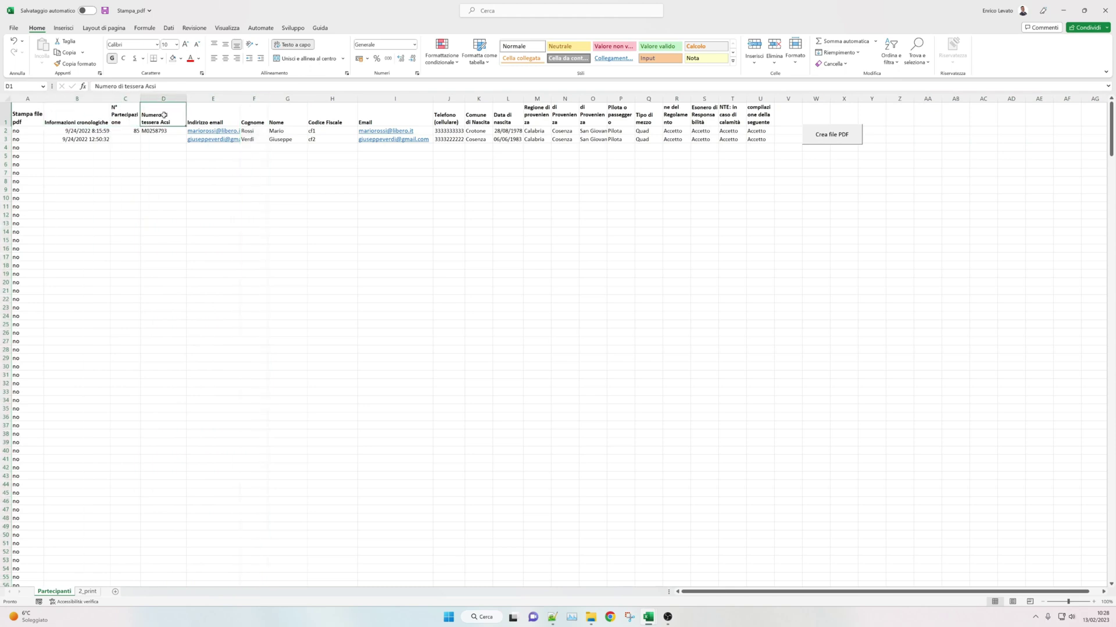
click(219, 115)
click(257, 112)
Step: Review the remaining headings from Cognome, Nome and Codice Fiscale through column U
drag(257, 111, 328, 110)
click(447, 110)
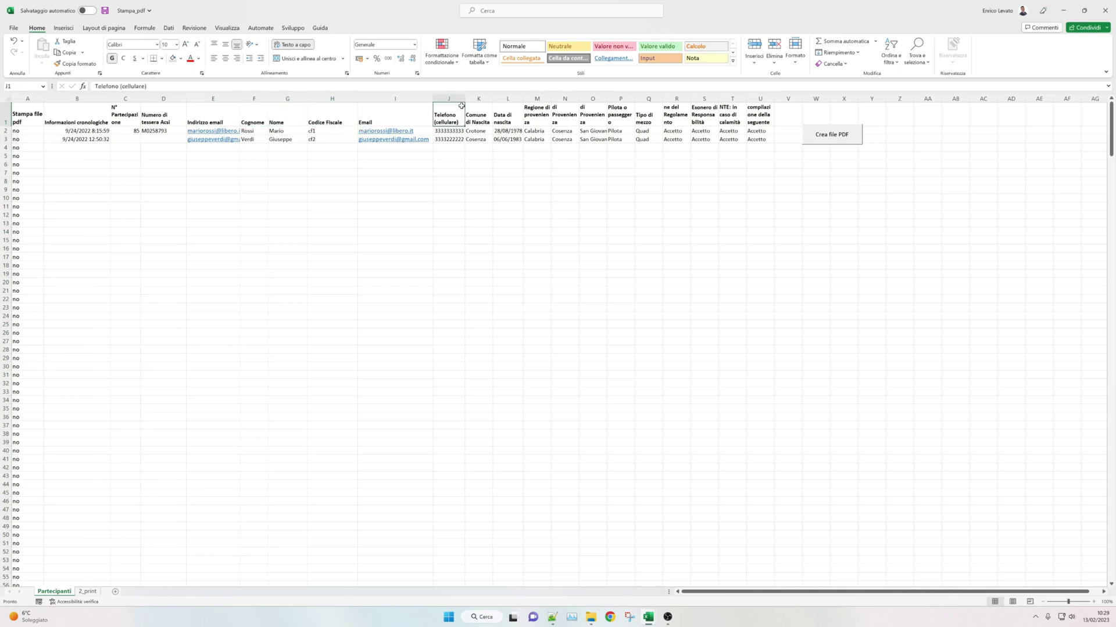
click(484, 106)
click(499, 109)
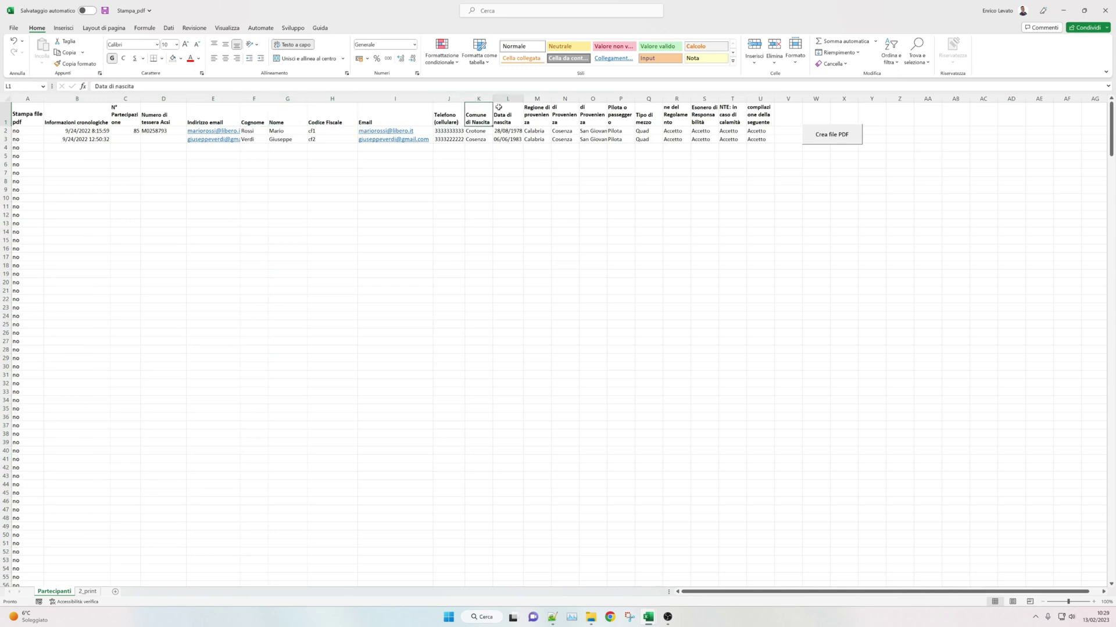
click(676, 116)
click(703, 116)
click(731, 116)
click(760, 116)
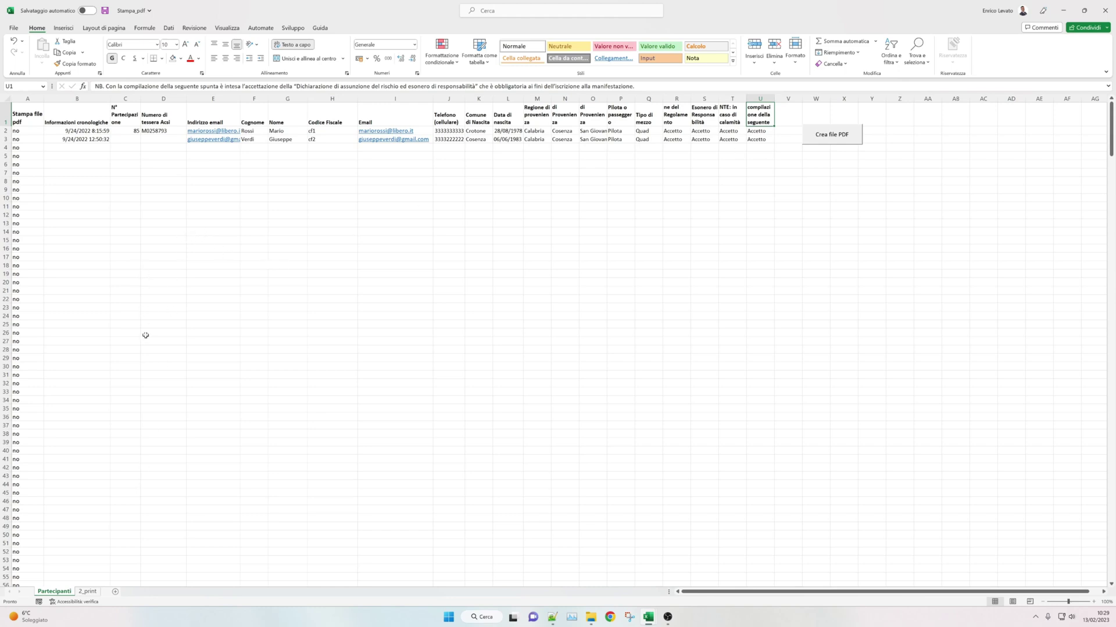
Step: Switch to the 2_print form and scroll through its declaration text, then back to the top
click(88, 592)
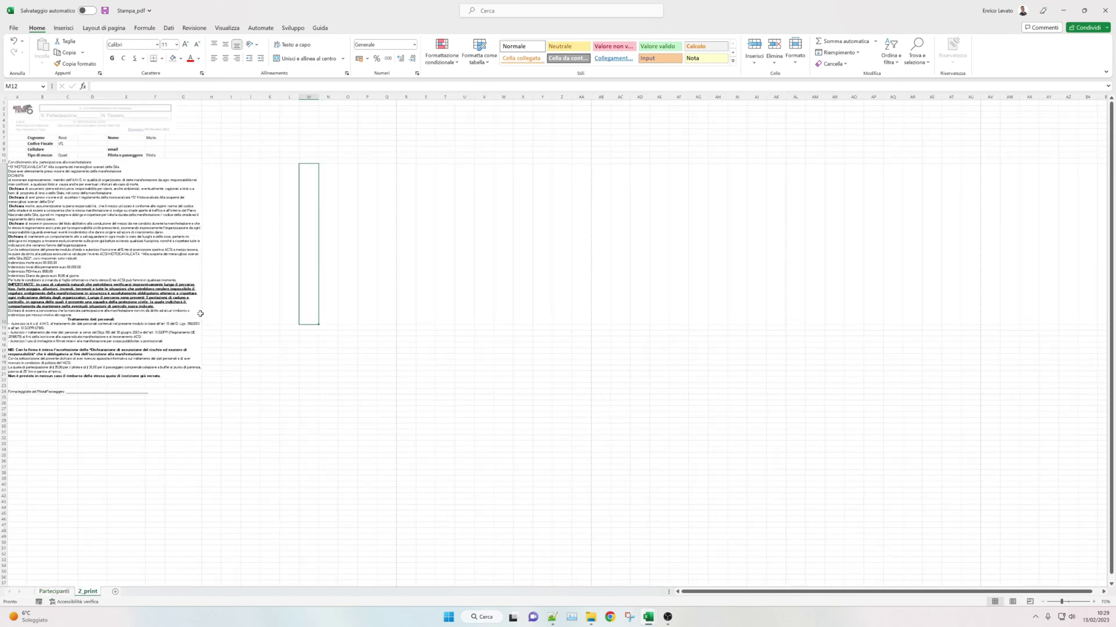
ctrl+scroll(200, 313, up, 3)
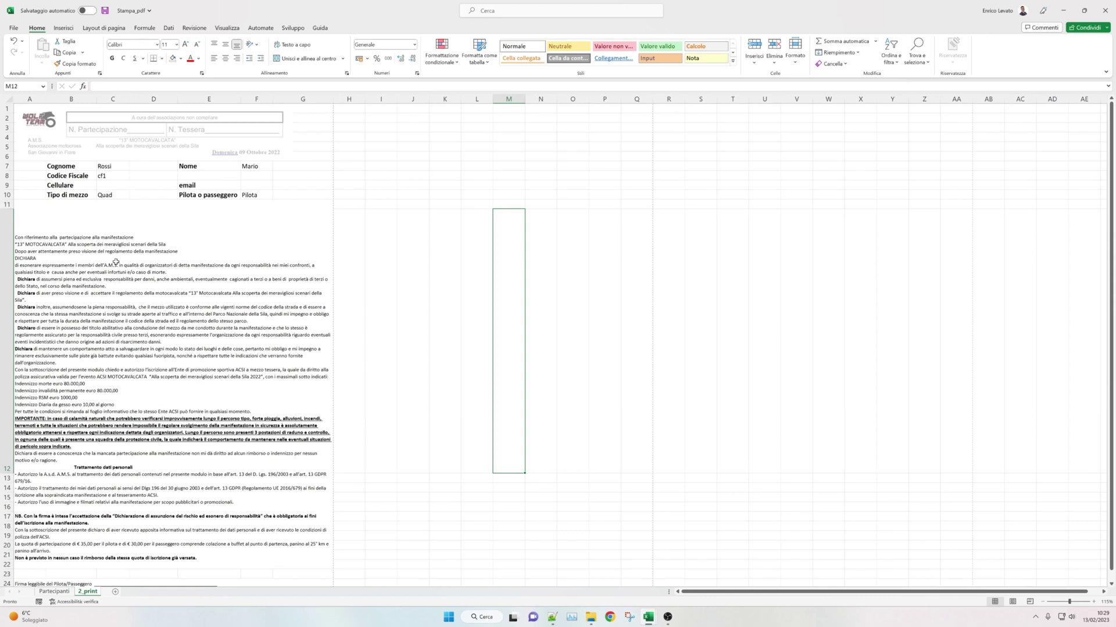
click(116, 262)
scroll(115, 268, down, 2)
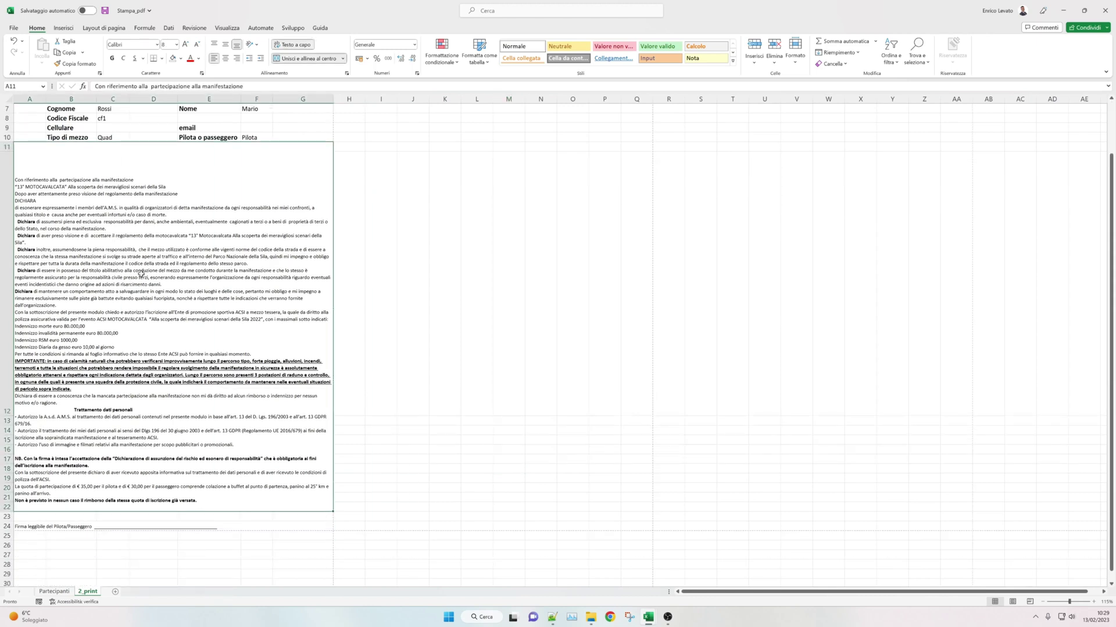
scroll(141, 273, down, 2)
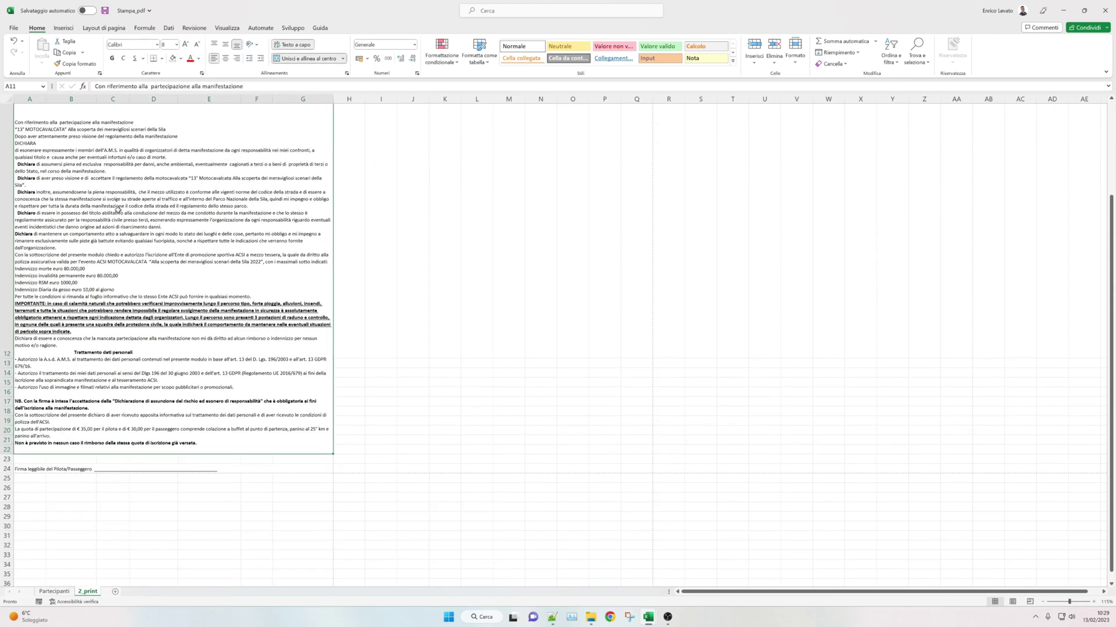
scroll(133, 266, down, 2)
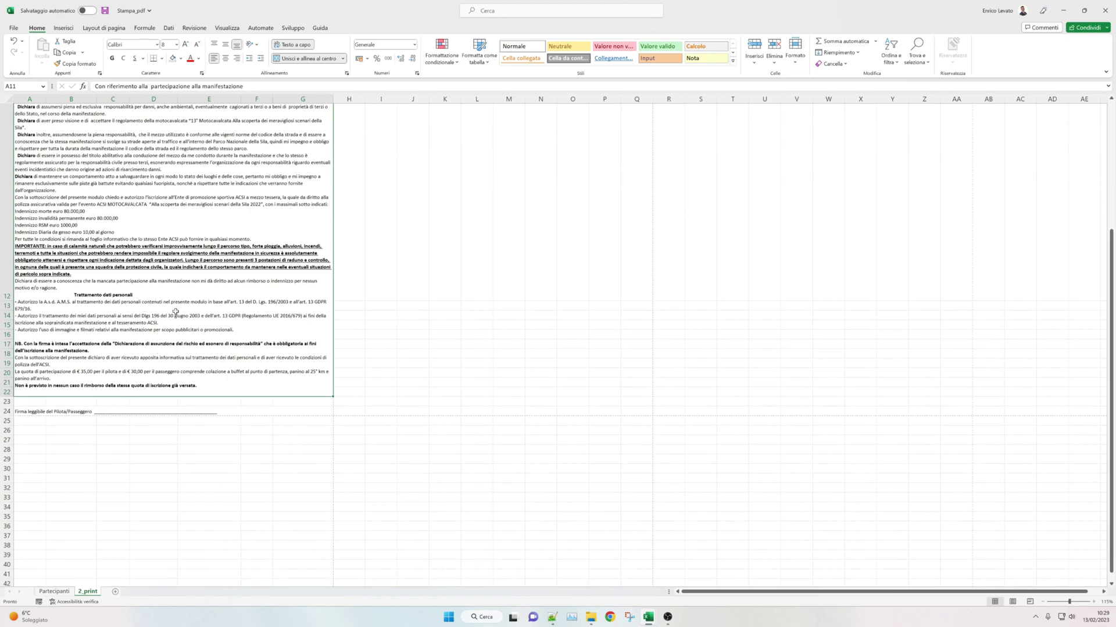
scroll(162, 342, down, 2)
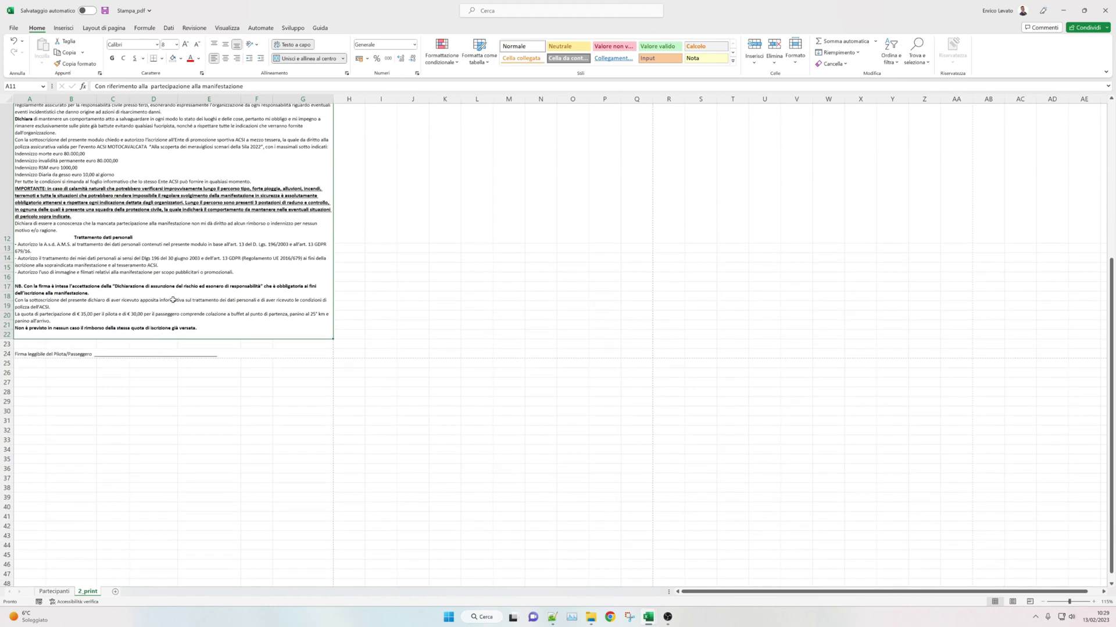
scroll(174, 280, down, 2)
scroll(173, 284, up, 3)
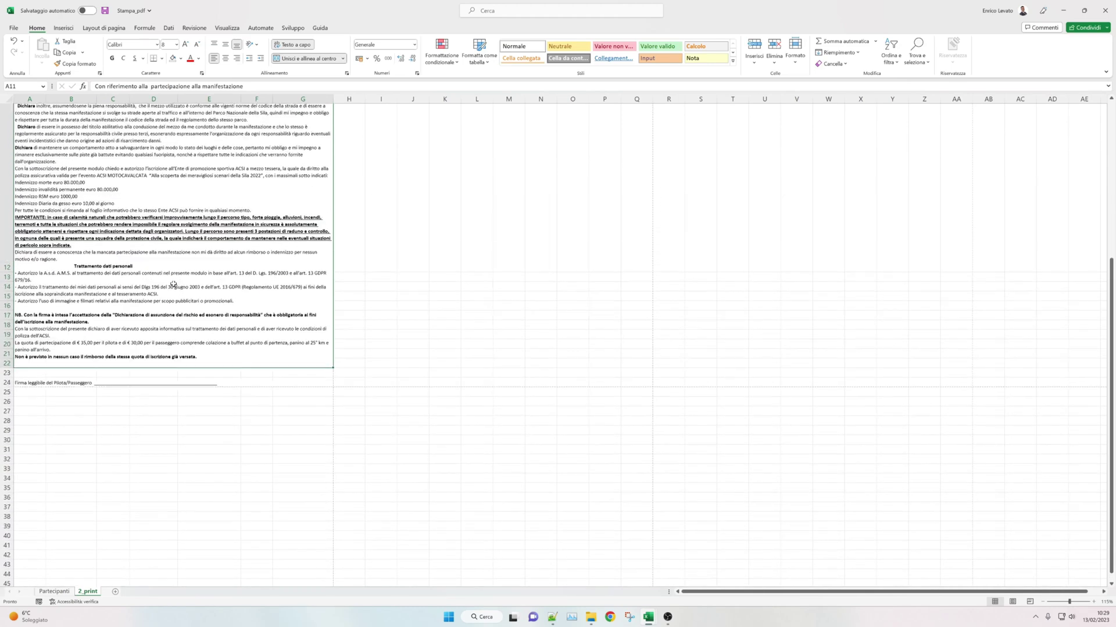
scroll(173, 284, up, 2)
scroll(173, 284, up, 2)
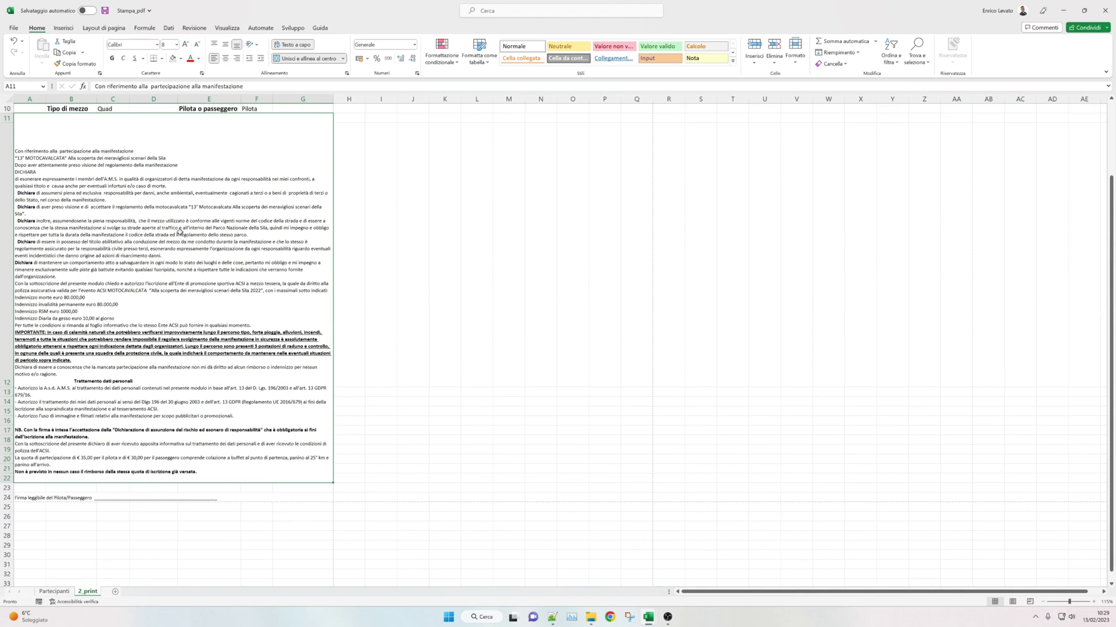
scroll(176, 231, up, 3)
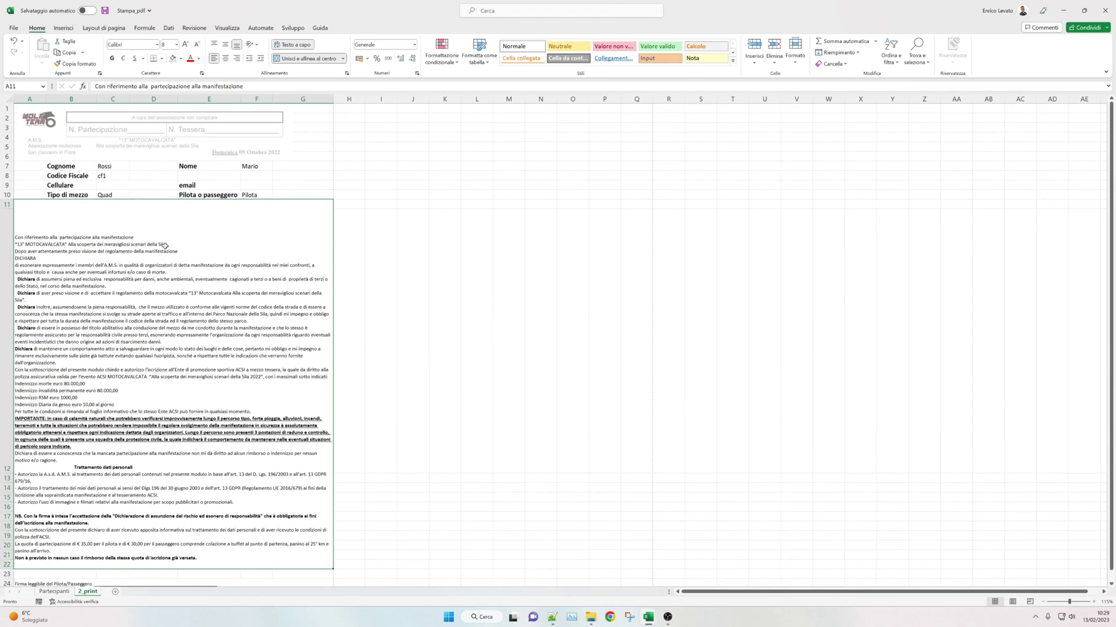
Step: Inspect the form's Cognome, Codice Fiscale and Nome values and the B7:F10 details block
click(118, 167)
click(113, 176)
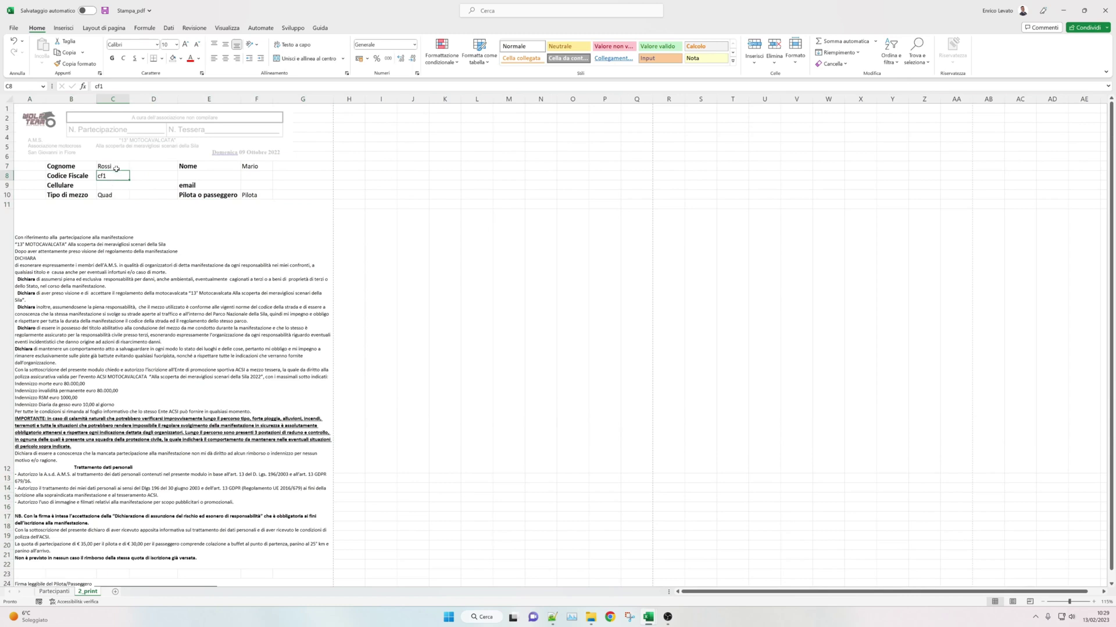
click(117, 167)
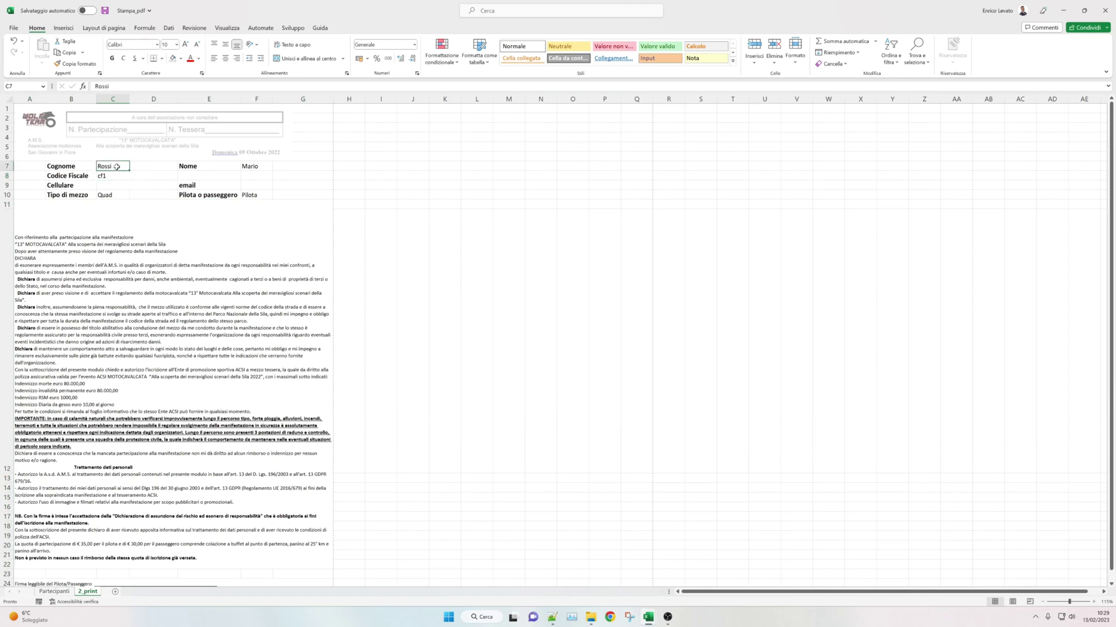
click(247, 167)
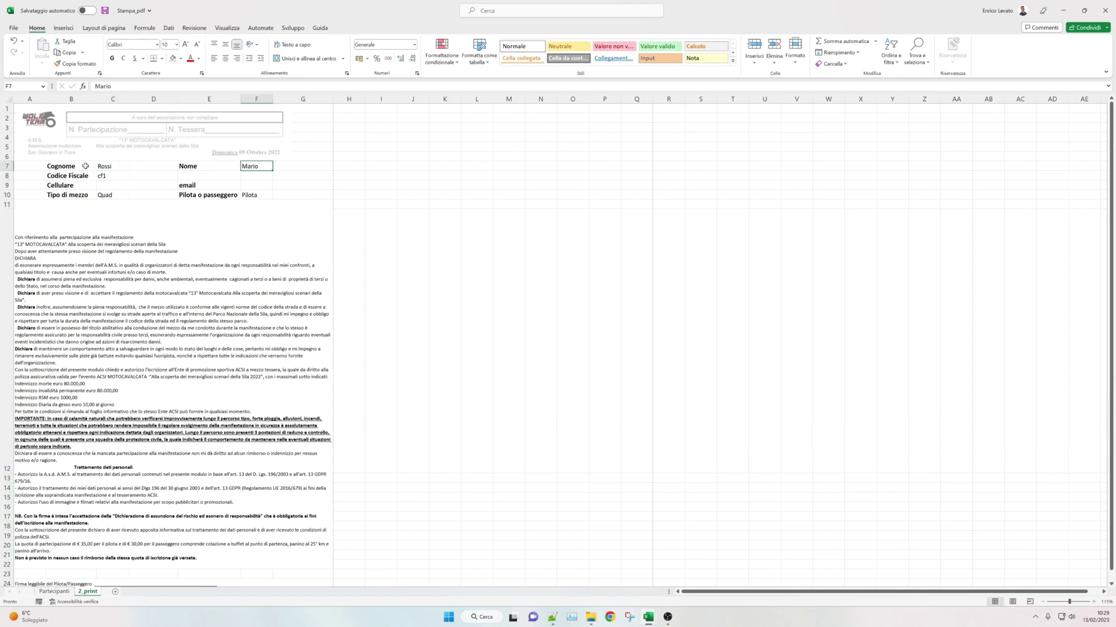
drag(84, 166, 258, 195)
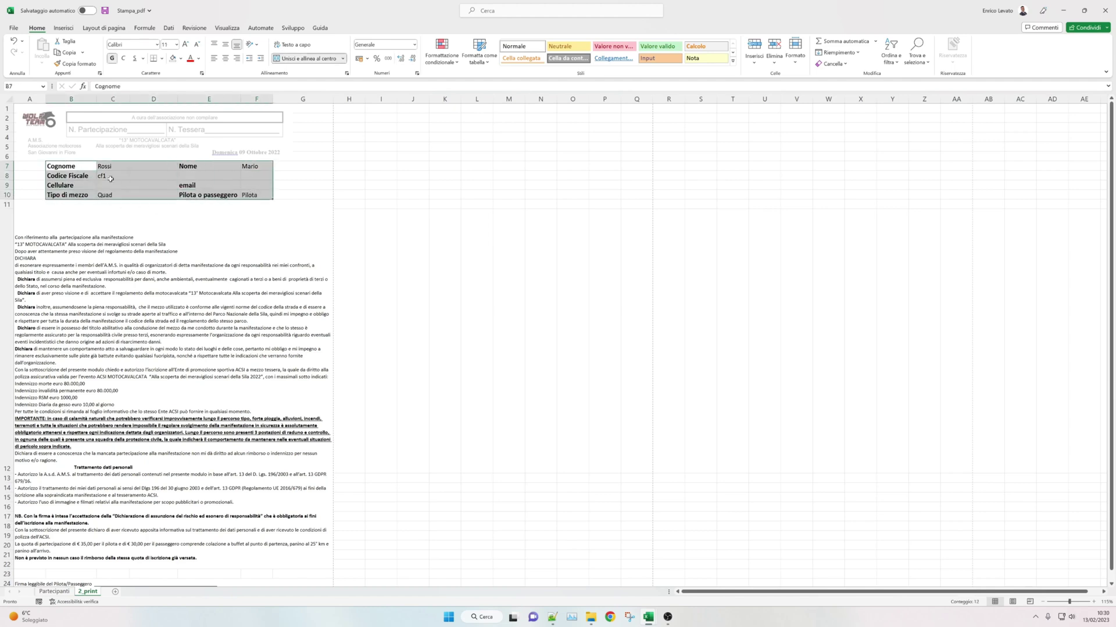
Step: Check the Tipo di mezzo, email and Pilota o passeggero values, then return to Partecipanti
click(111, 168)
click(110, 177)
click(110, 195)
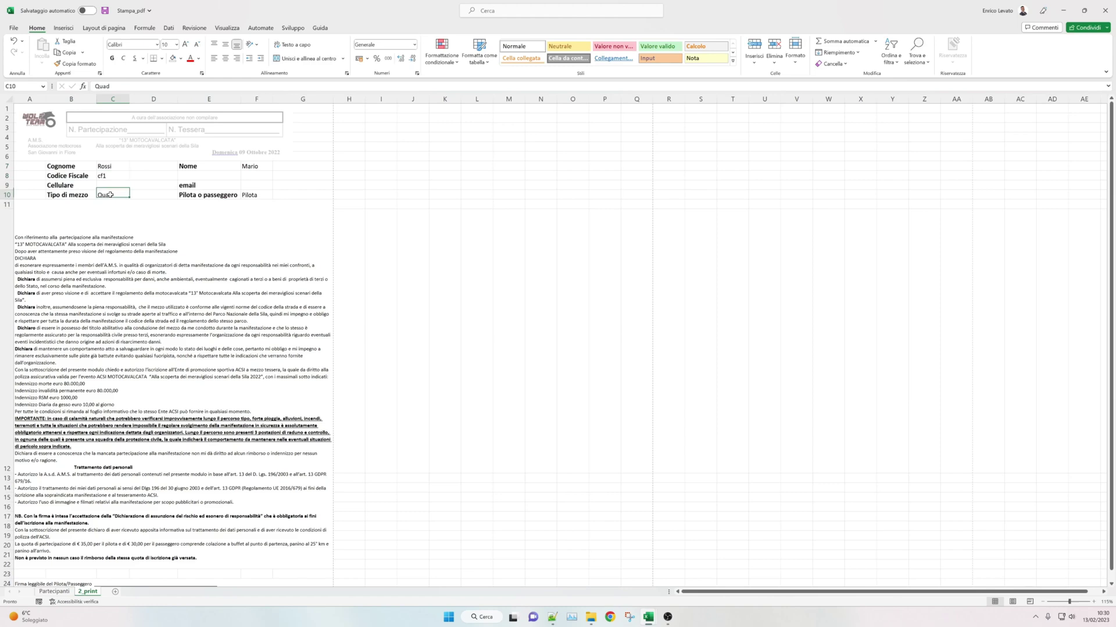
click(259, 167)
click(256, 185)
click(256, 194)
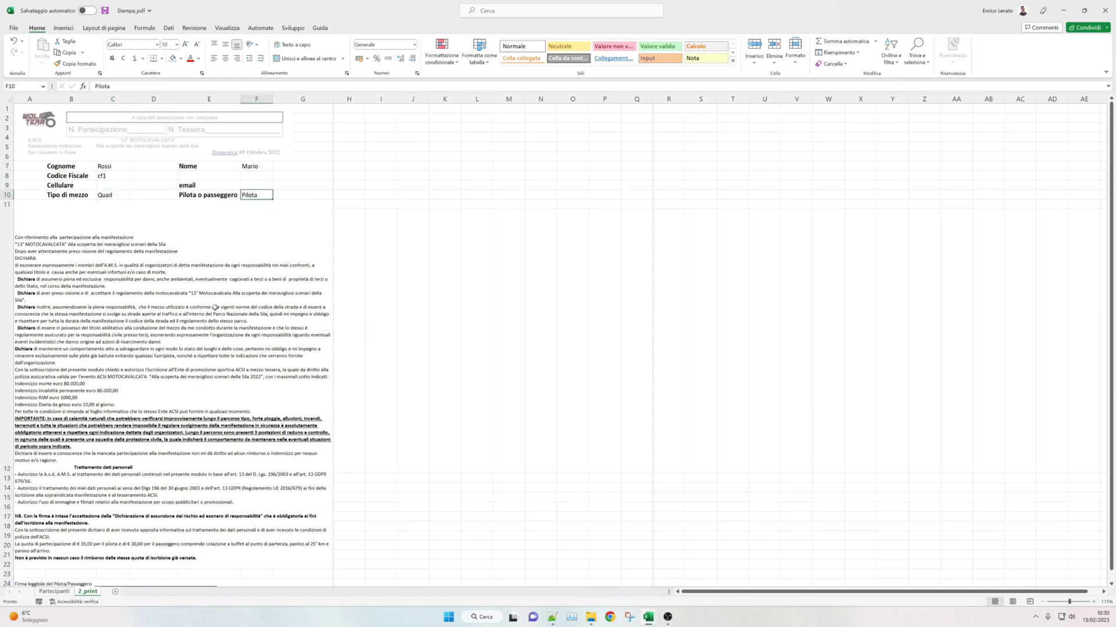
scroll(215, 308, down, 3)
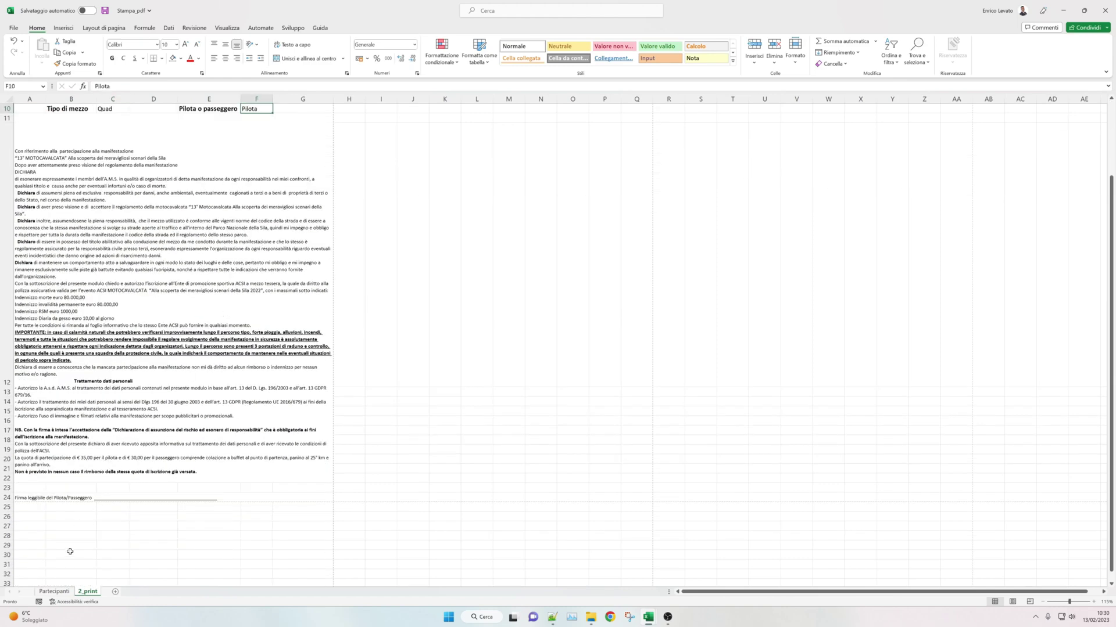
click(54, 591)
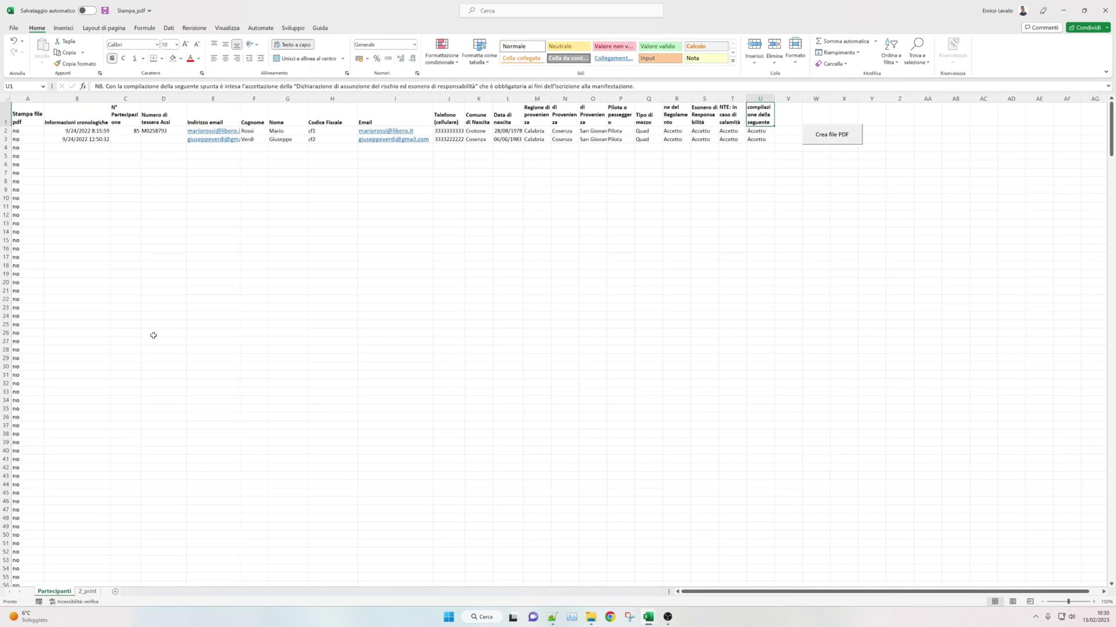
Step: Choose 'si' from cell A2's dropdown for the first participant, then select row 2
click(4, 131)
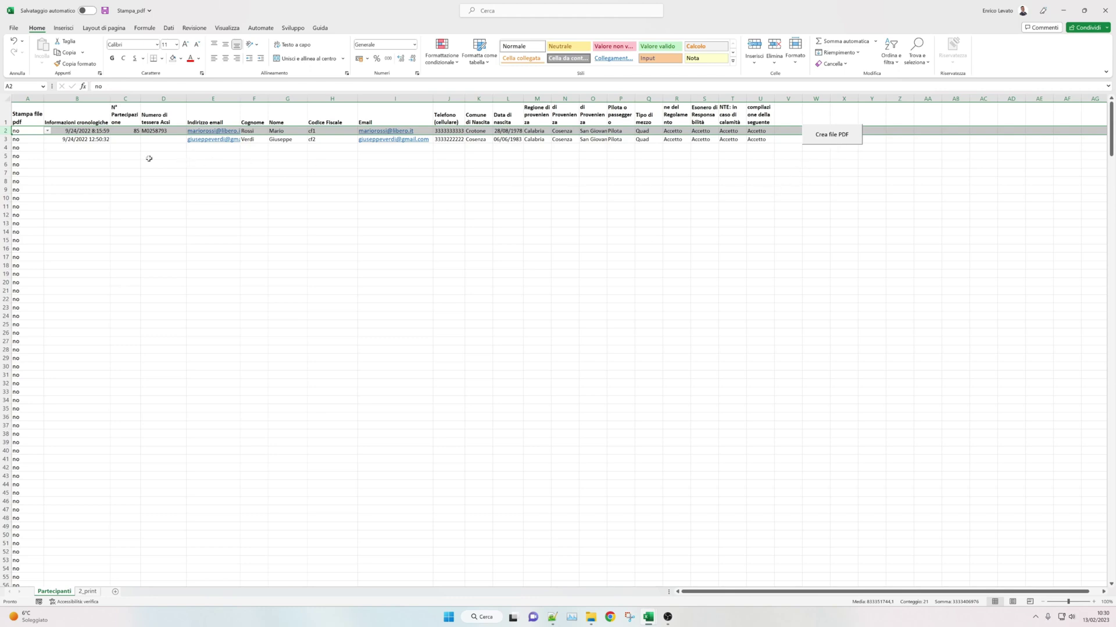
click(29, 129)
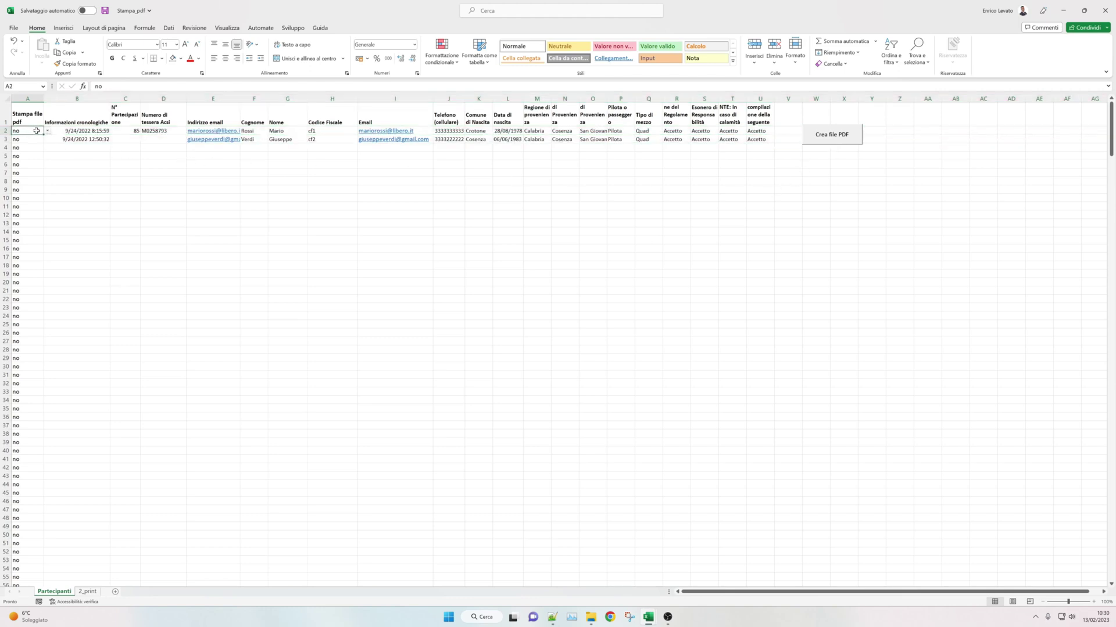
click(48, 131)
click(23, 145)
click(136, 217)
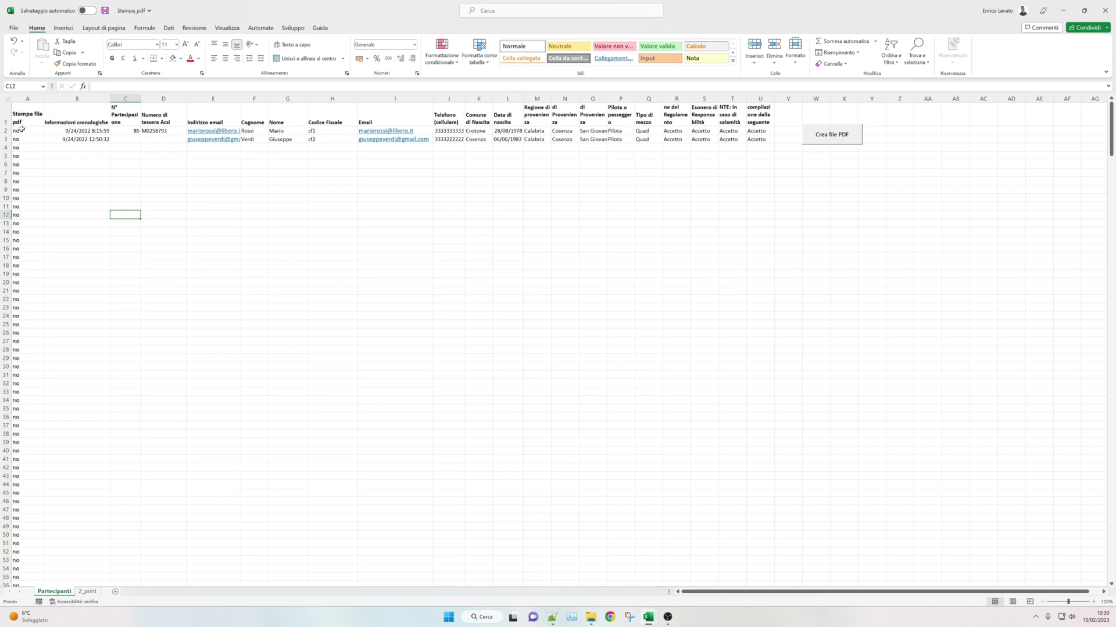
click(36, 134)
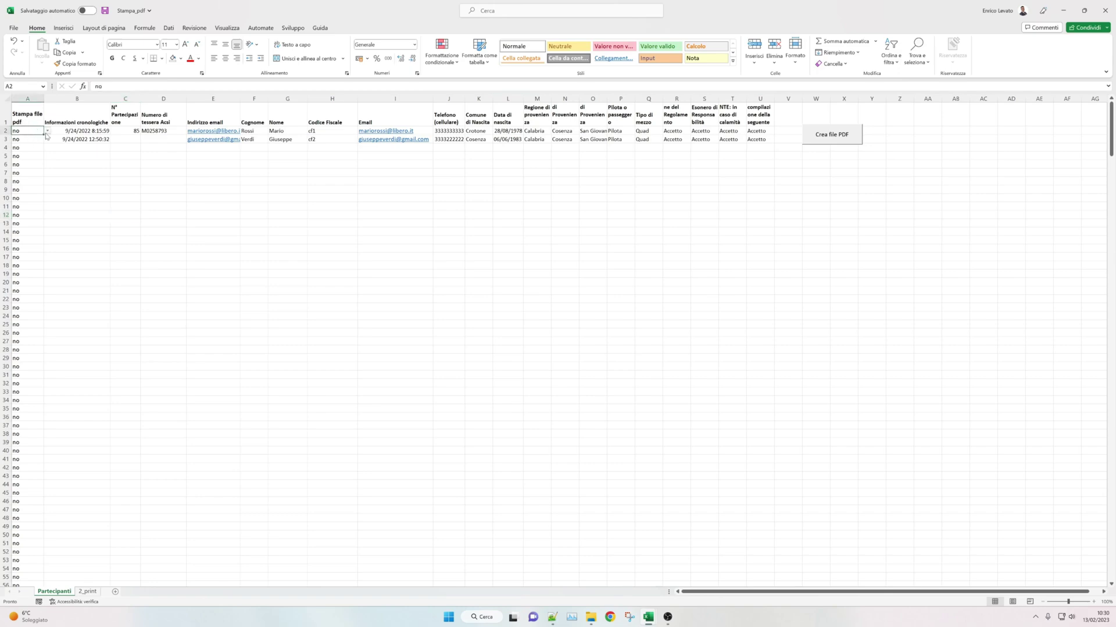
click(47, 131)
click(31, 139)
click(4, 131)
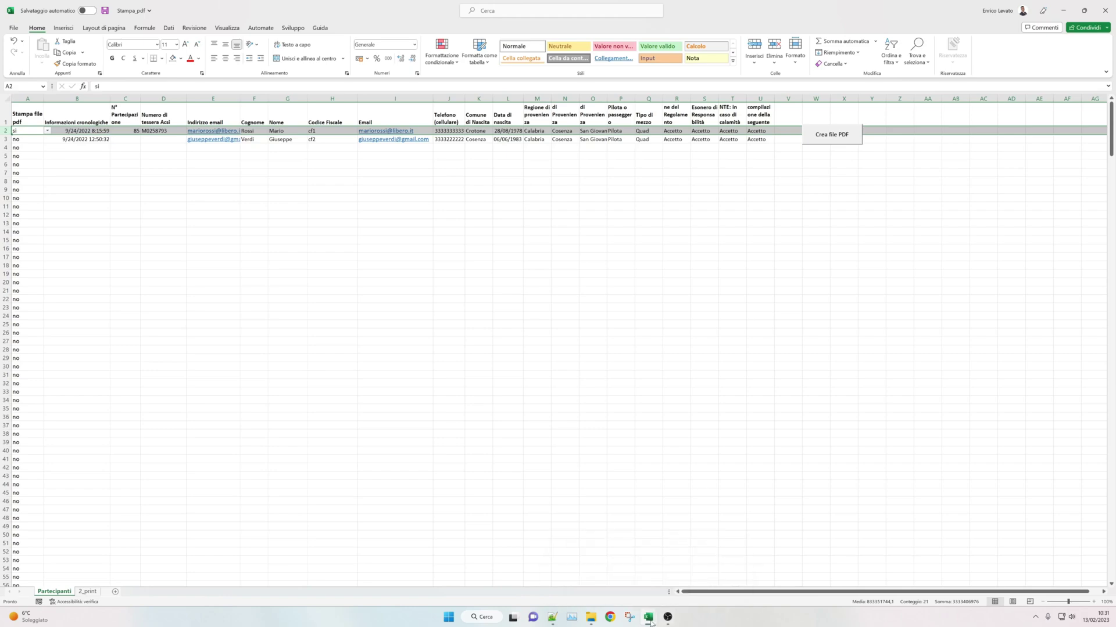
click(690, 581)
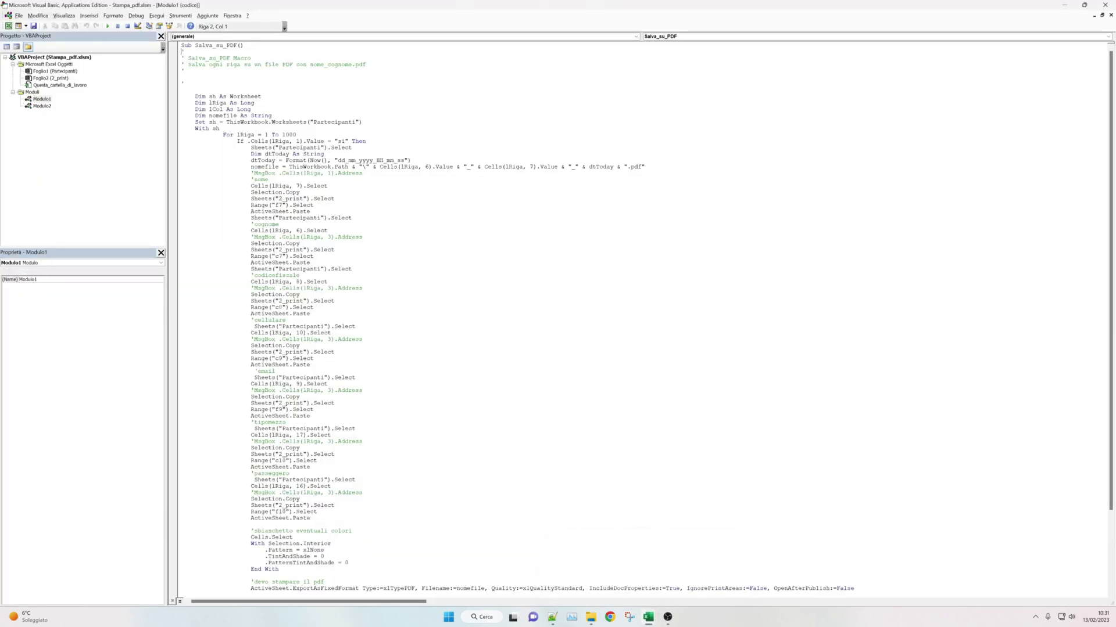
scroll(639, 316, down, 2)
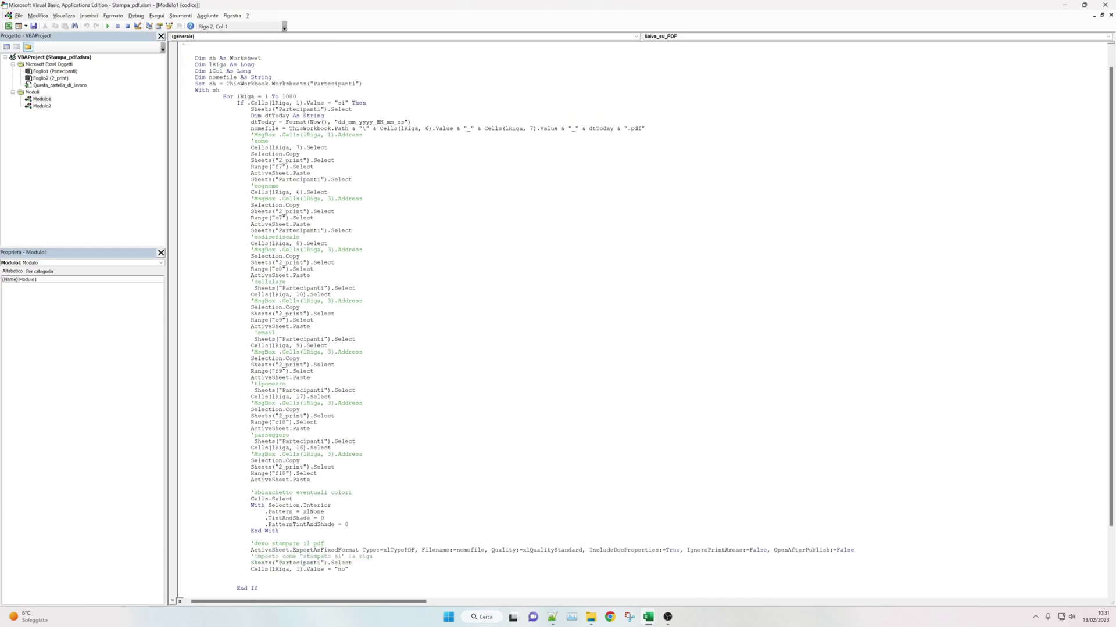
scroll(639, 317, down, 3)
scroll(639, 316, up, 5)
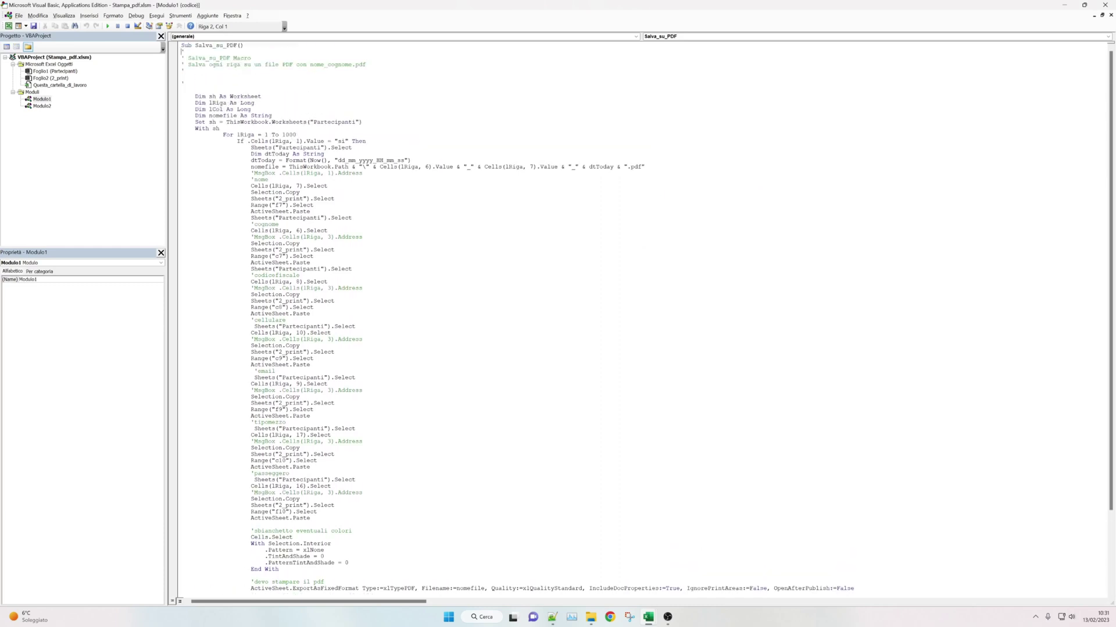
mouse_move(649, 617)
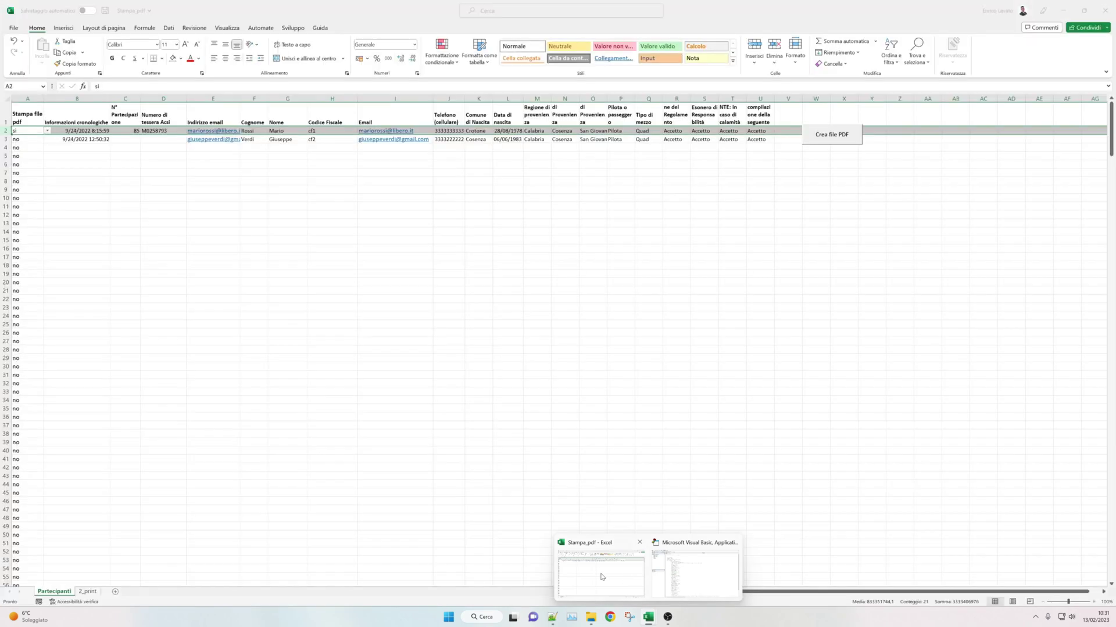
Step: Back in the workbook, select the participant data B2:U3 and switch to the 2_print form
click(604, 576)
click(359, 216)
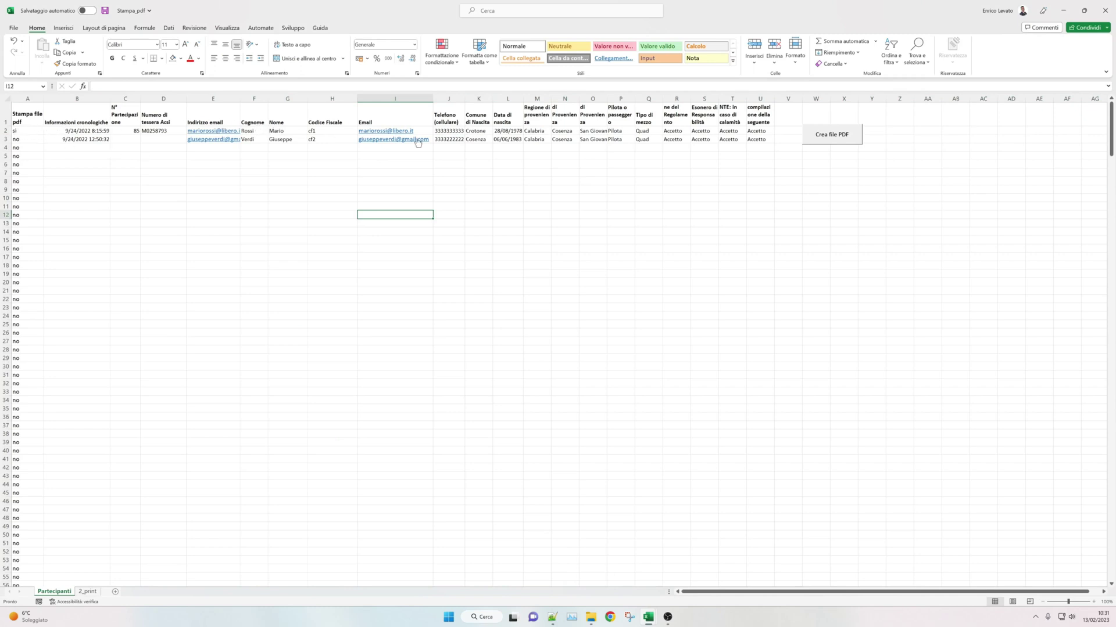
drag(758, 131, 29, 130)
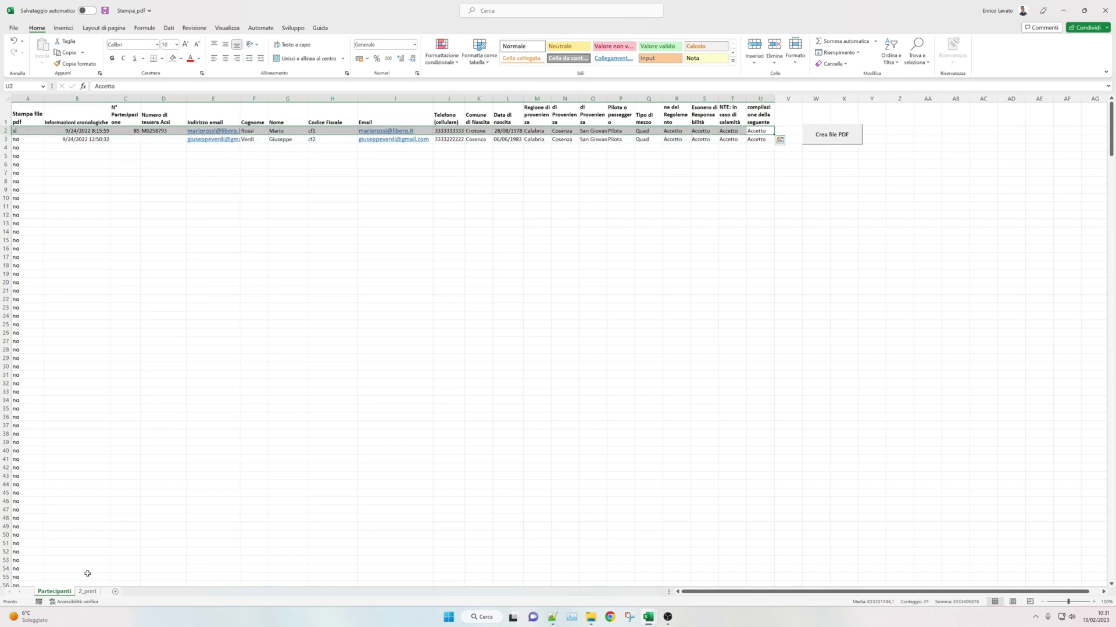
click(88, 592)
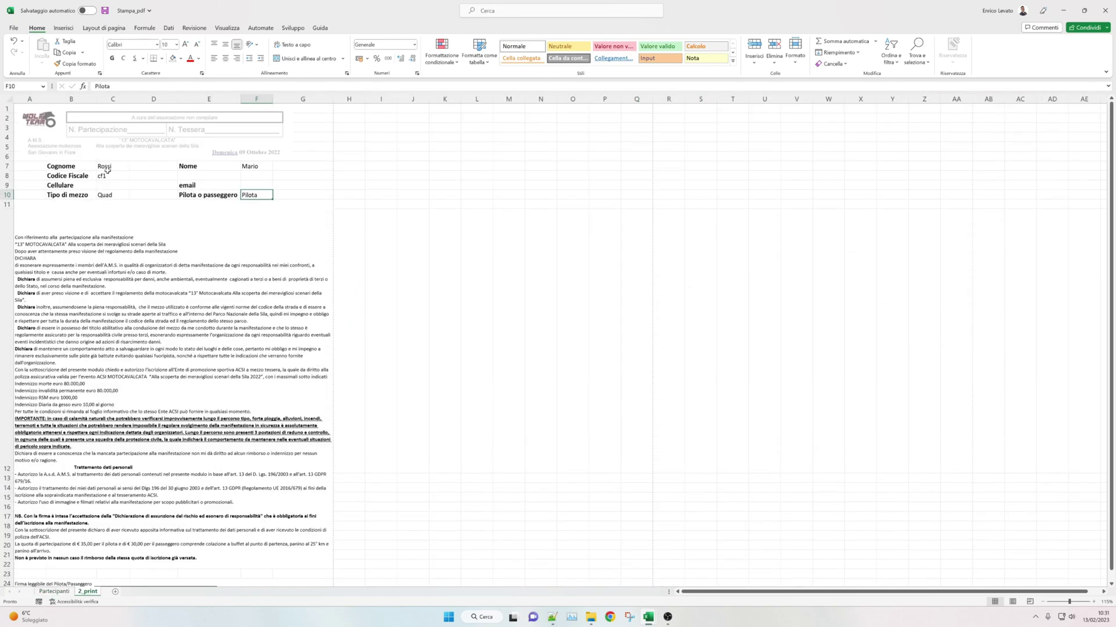
Step: Step through the surname and name fields on the 2_print form
click(108, 169)
key(Down)
key(Down)
key(Down)
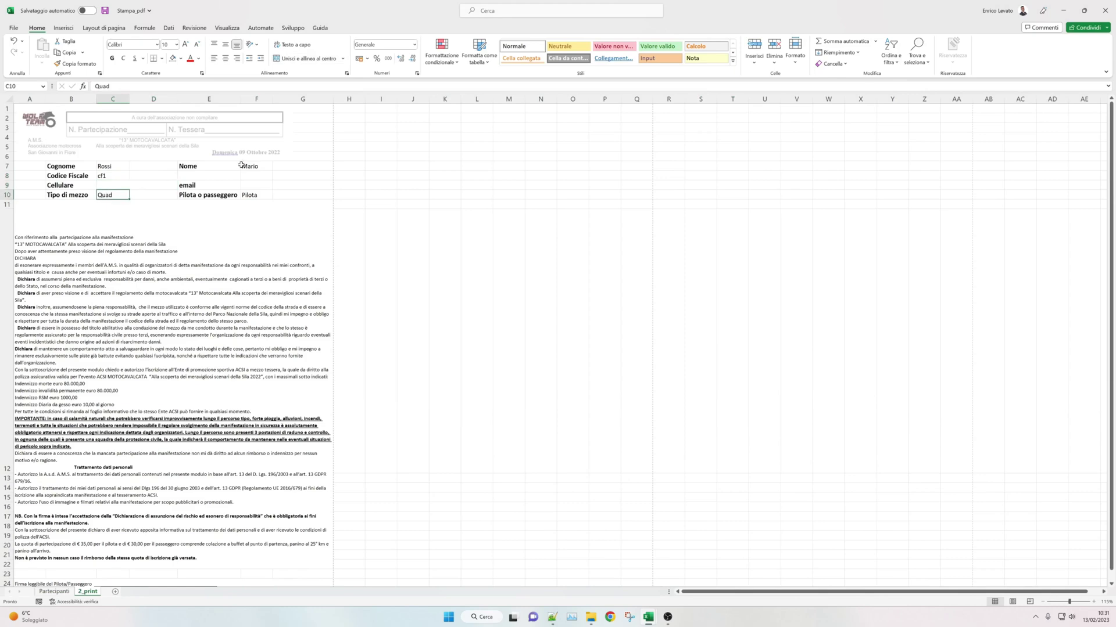
click(252, 168)
key(Down)
key(Down)
key(Down)
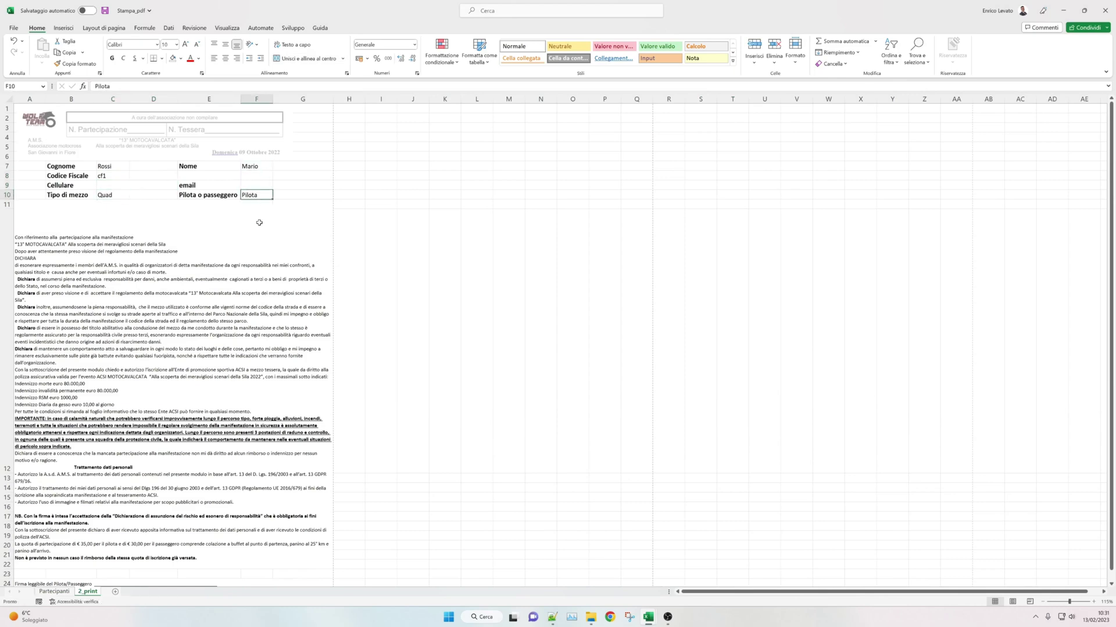
scroll(264, 234, down, 1)
scroll(264, 235, down, 1)
scroll(250, 265, up, 1)
scroll(233, 270, up, 1)
scroll(206, 278, down, 1)
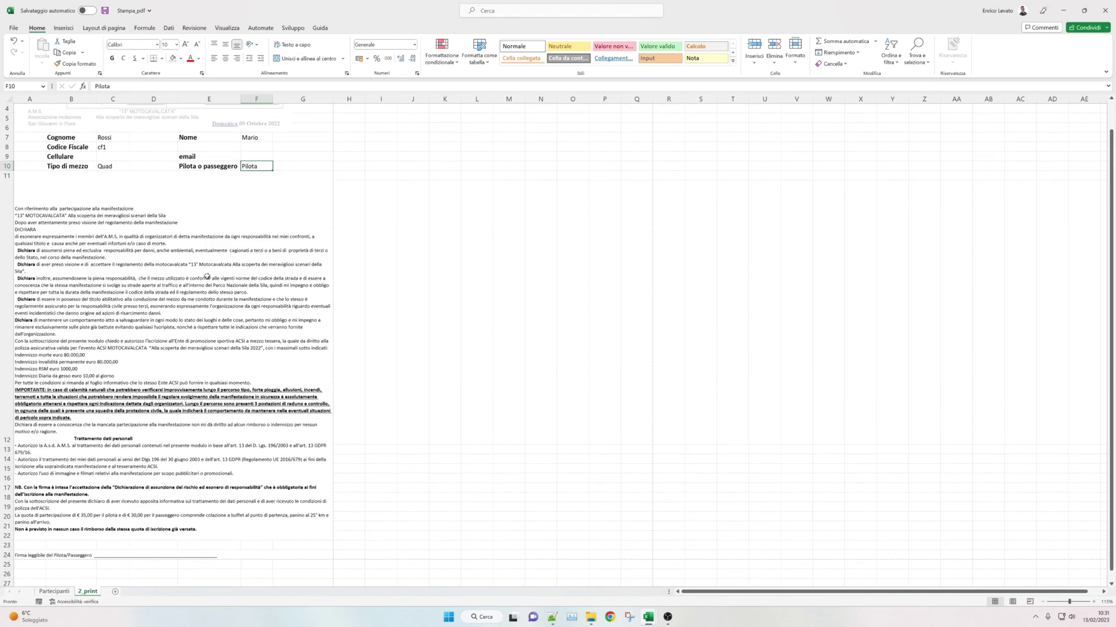
Step: Return to Partecipanti and reset cell A2's print flag to 'no'
click(55, 592)
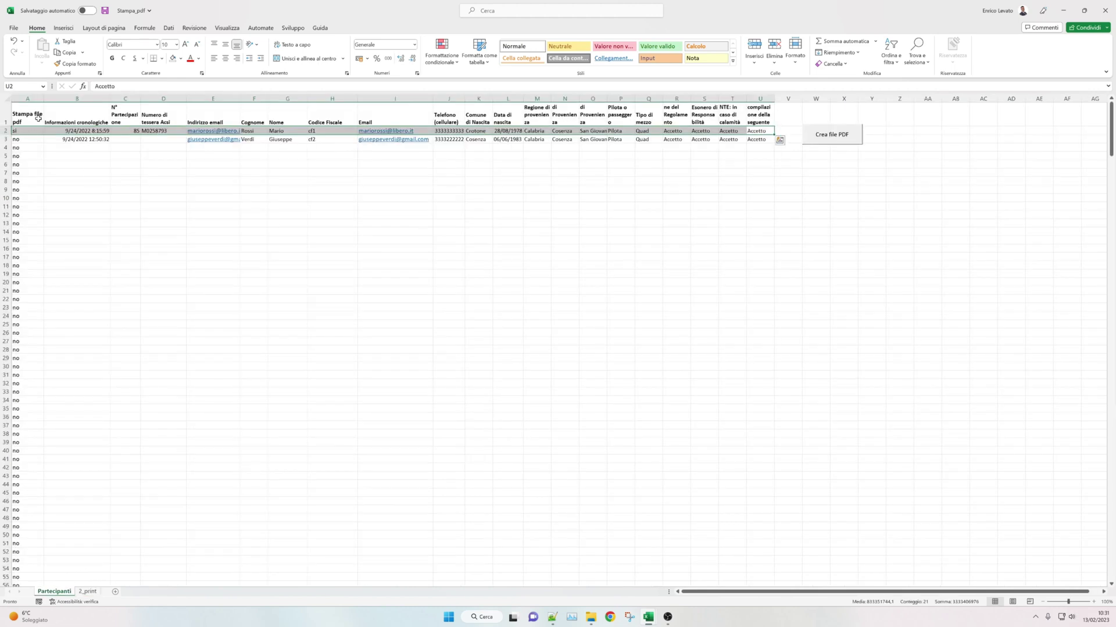
click(32, 129)
click(48, 131)
click(34, 148)
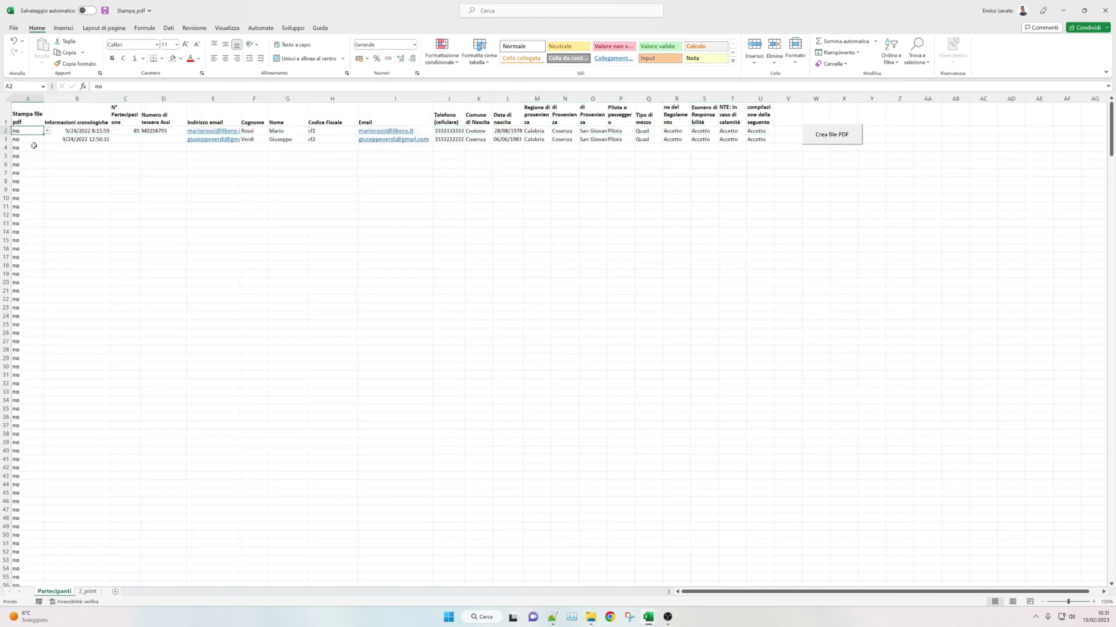
click(119, 224)
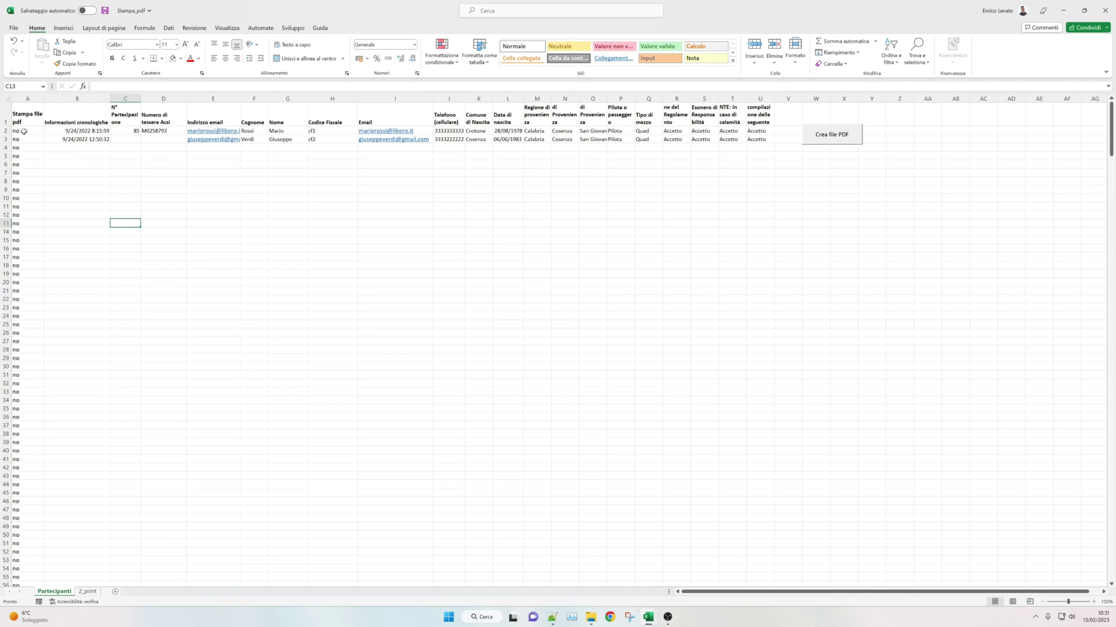
key(alt+Tab)
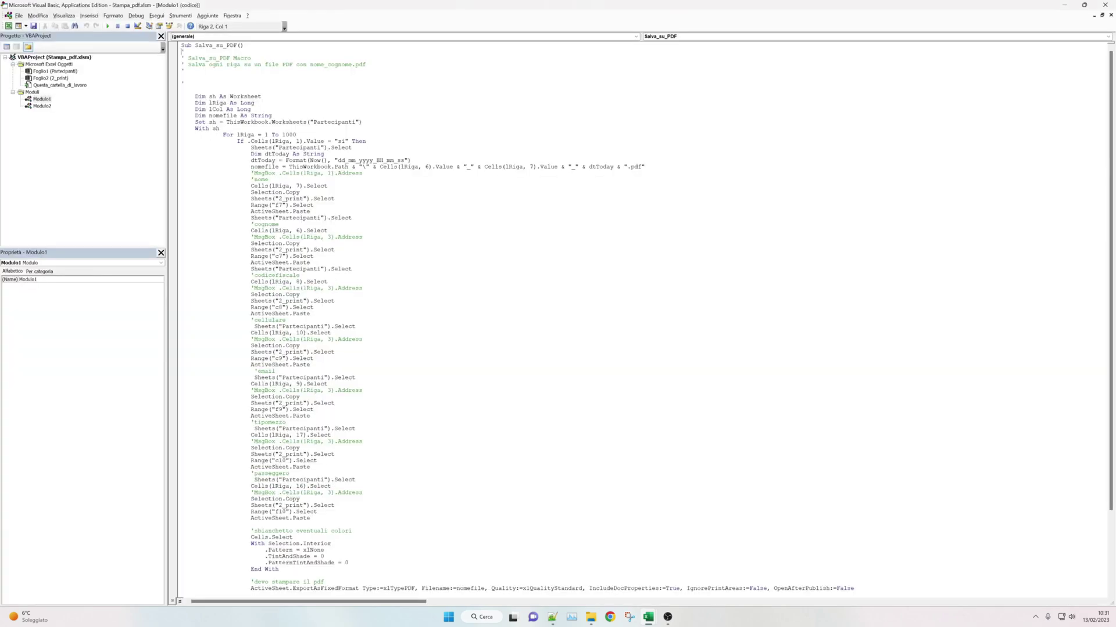
drag(182, 97, 363, 122)
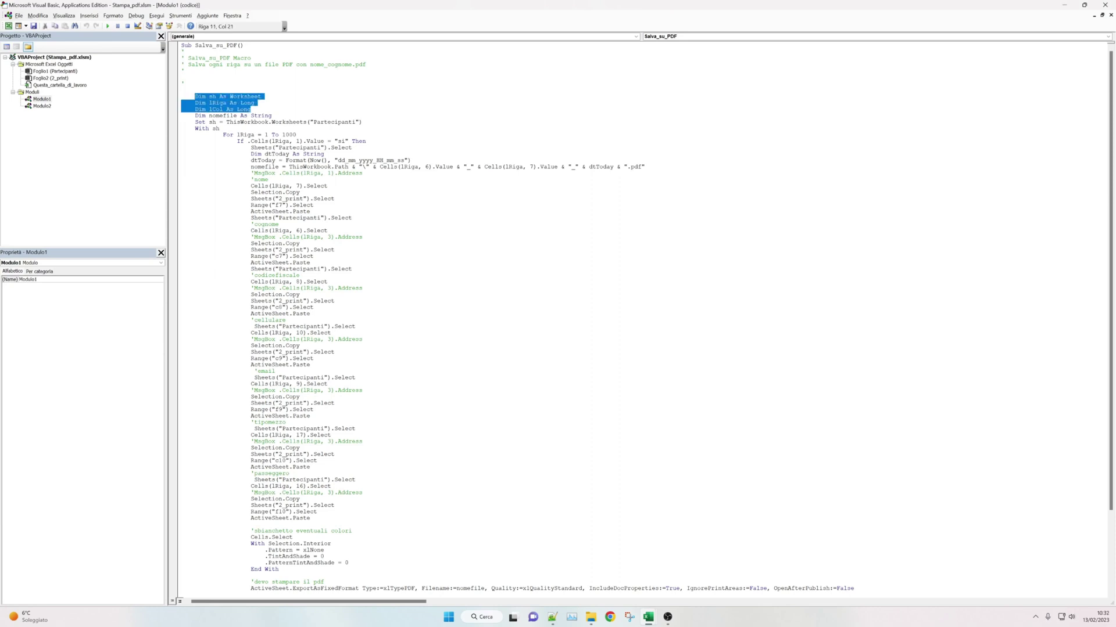
click(346, 110)
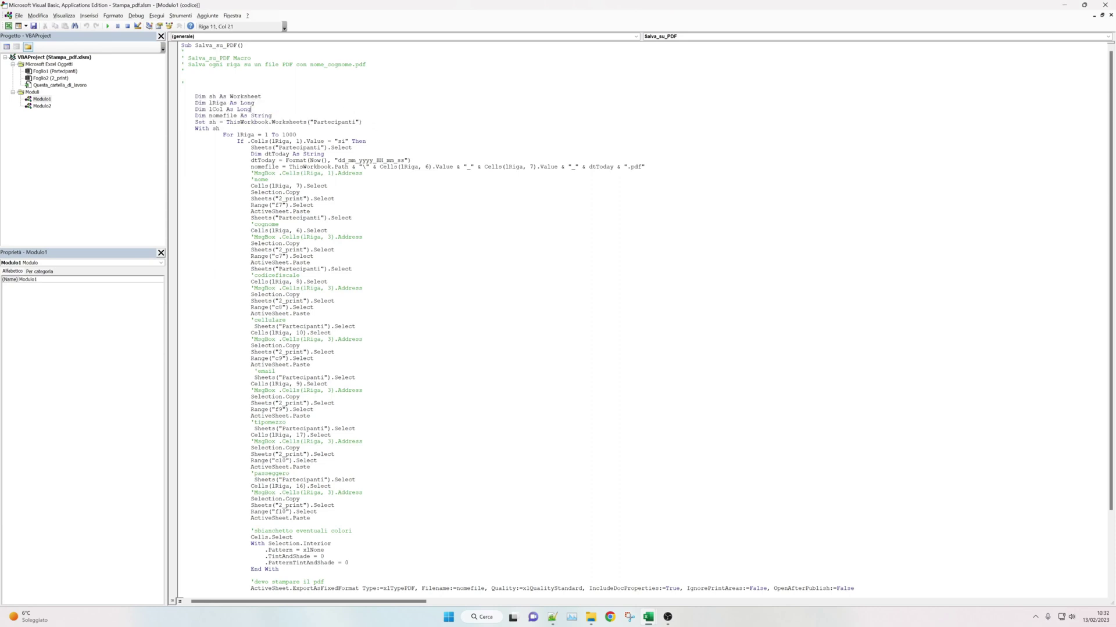
drag(220, 135, 296, 135)
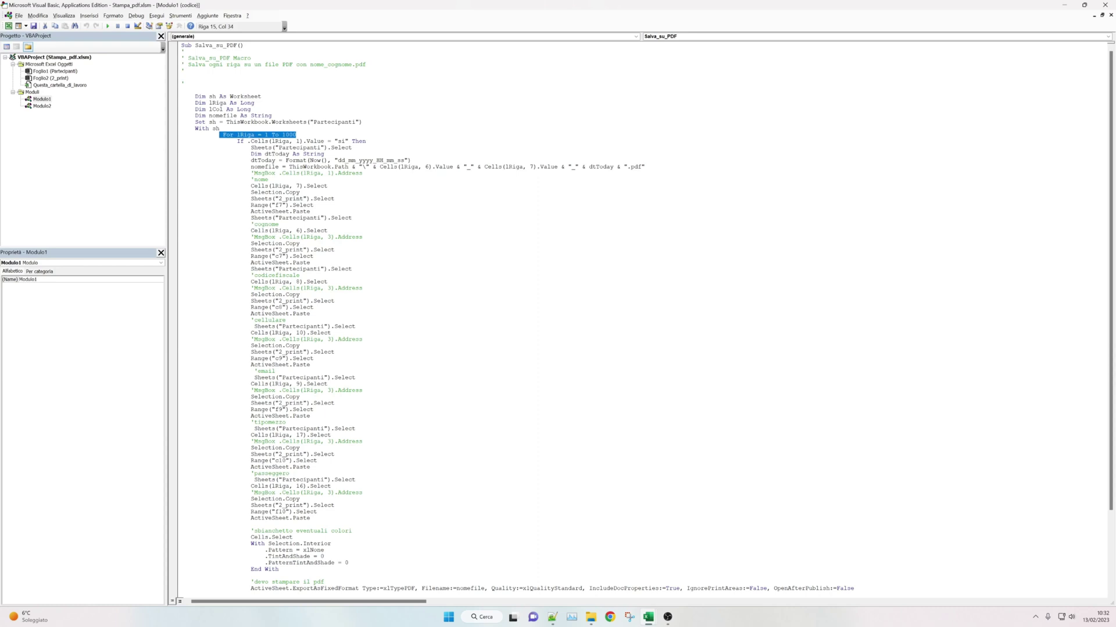
key(alt+F11)
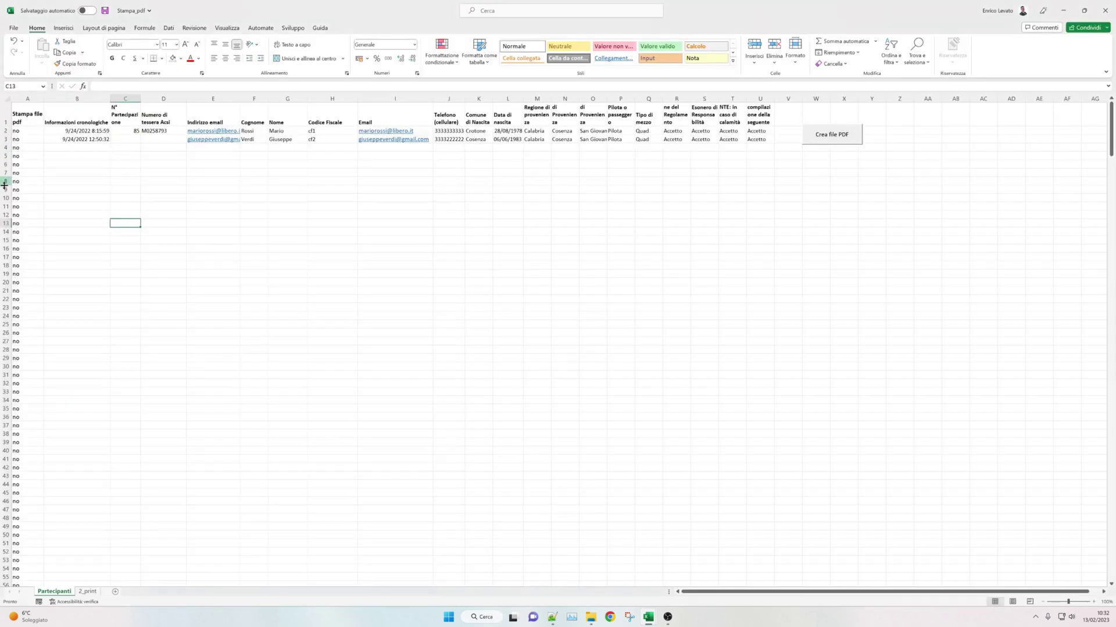
key(alt+F11)
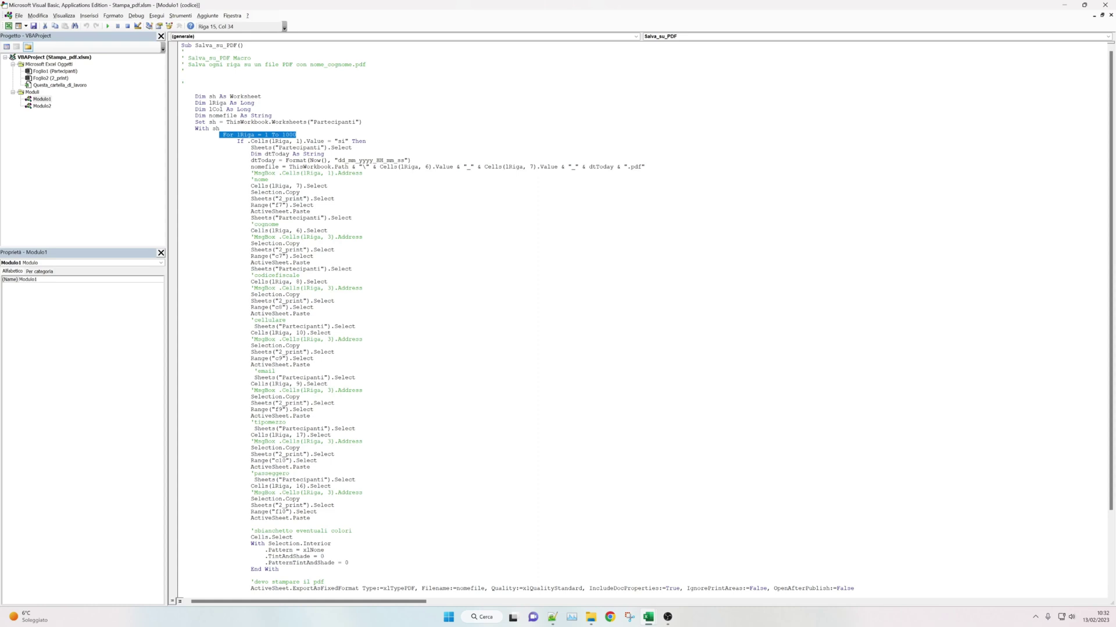
click(251, 186)
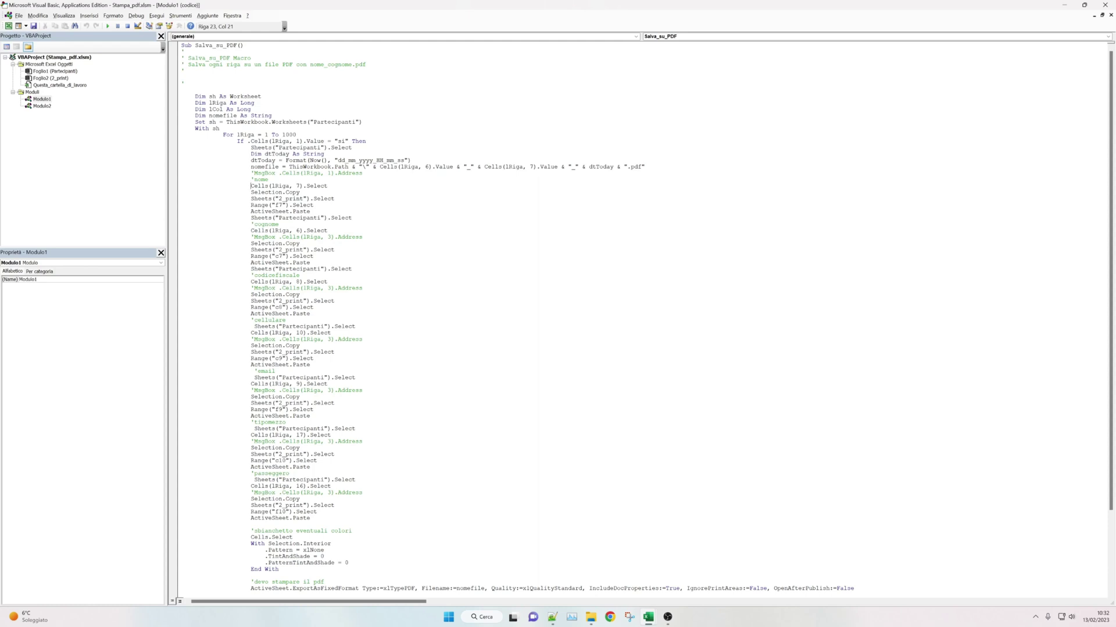
mouse_move(248, 186)
mouse_down()
mouse_move(300, 186)
mouse_move(257, 186)
mouse_up()
click(297, 192)
mouse_move(297, 192)
mouse_down()
mouse_move(254, 192)
mouse_move(334, 198)
mouse_up()
key(alt+F11)
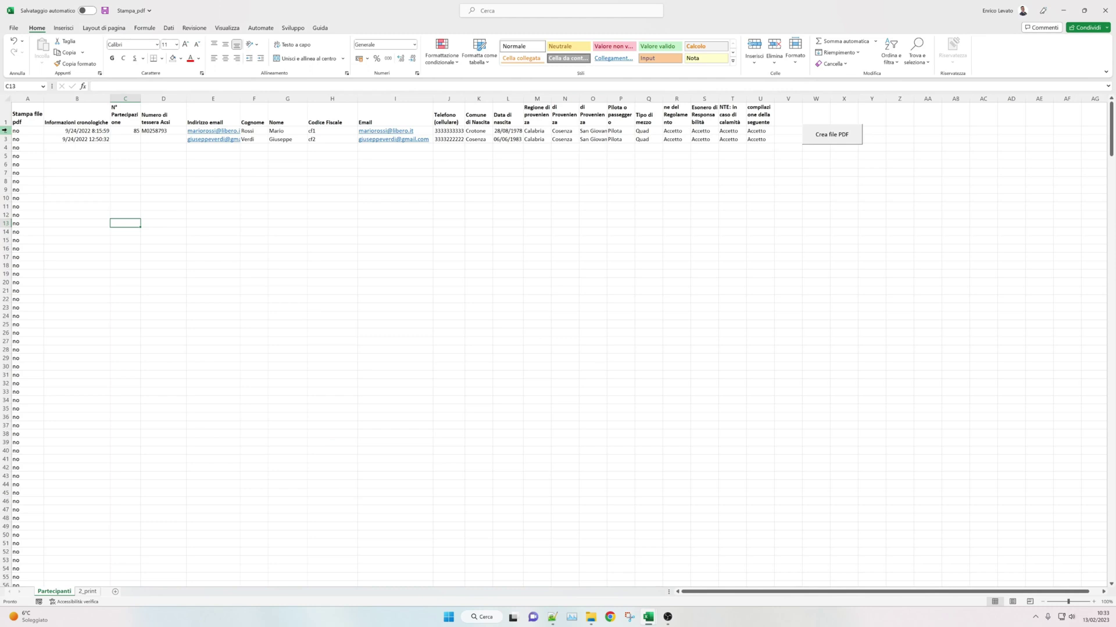
Step: Compare the first participant's name and surname Rossi in row 2 with the form's F7
click(5, 131)
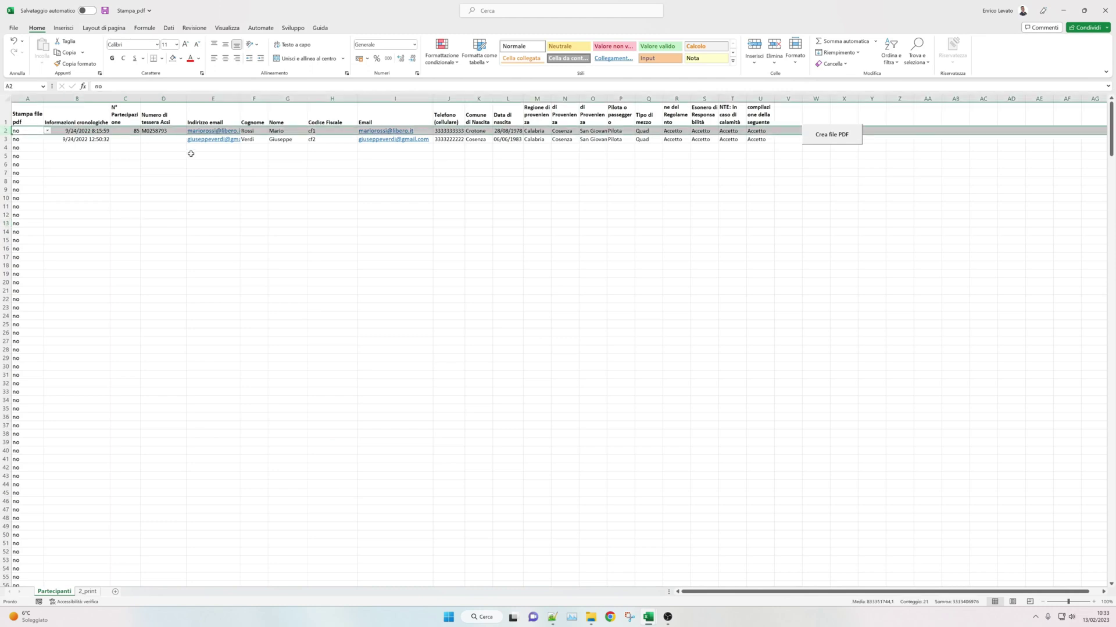
click(282, 130)
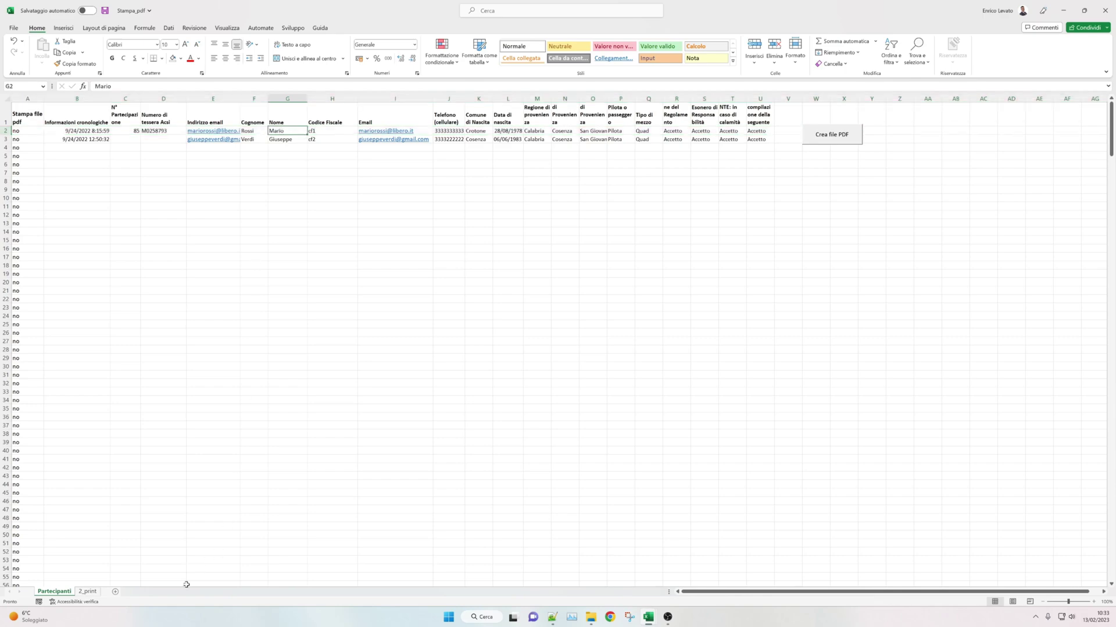
click(96, 592)
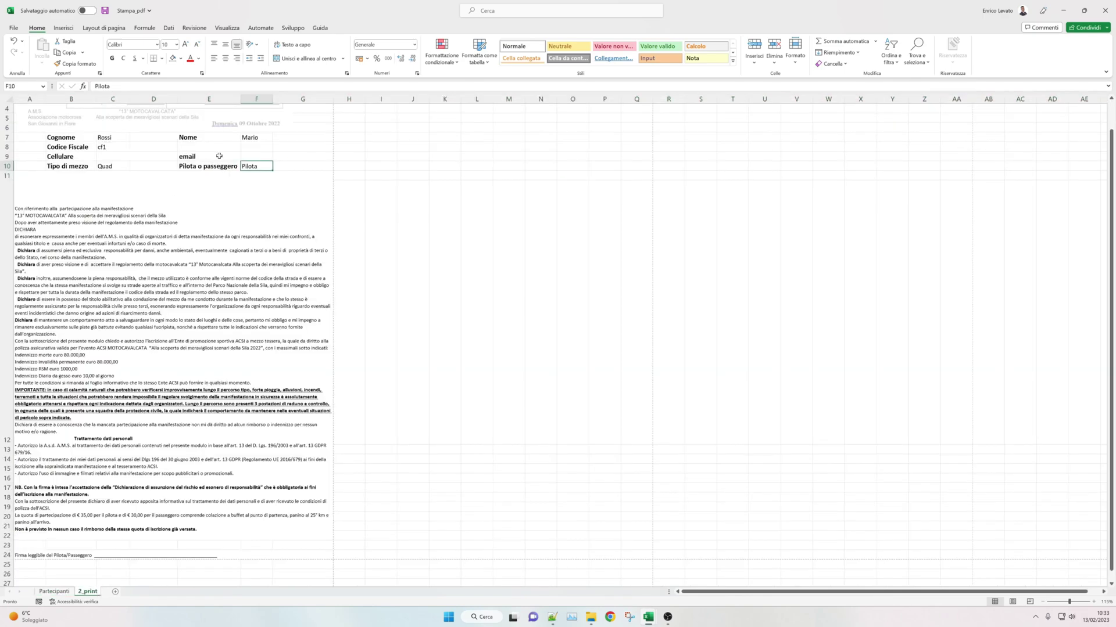
click(245, 139)
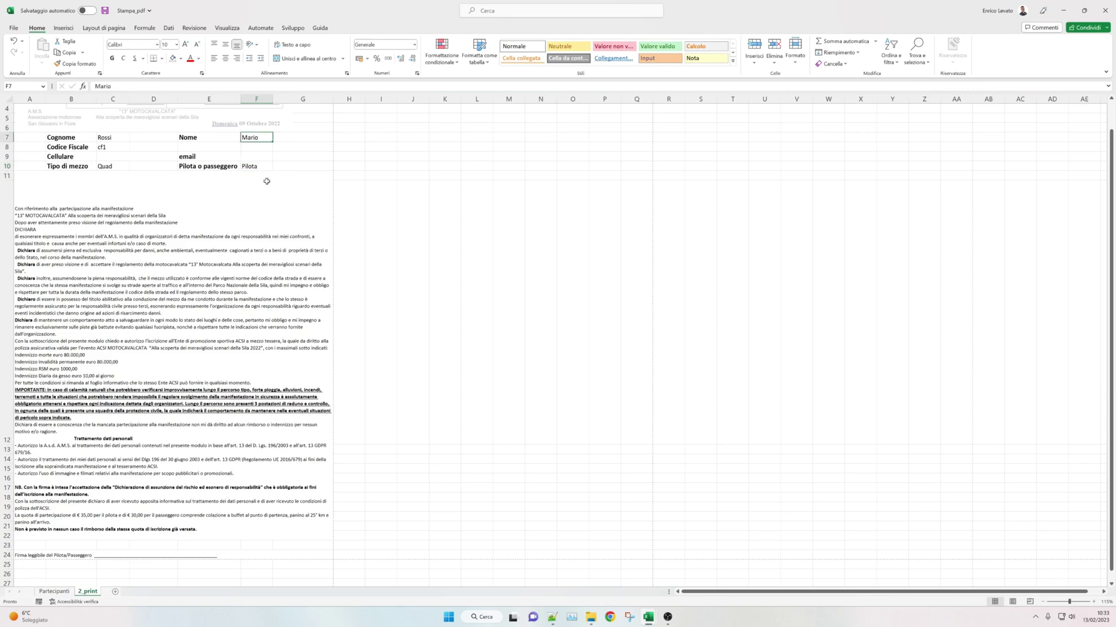
click(54, 592)
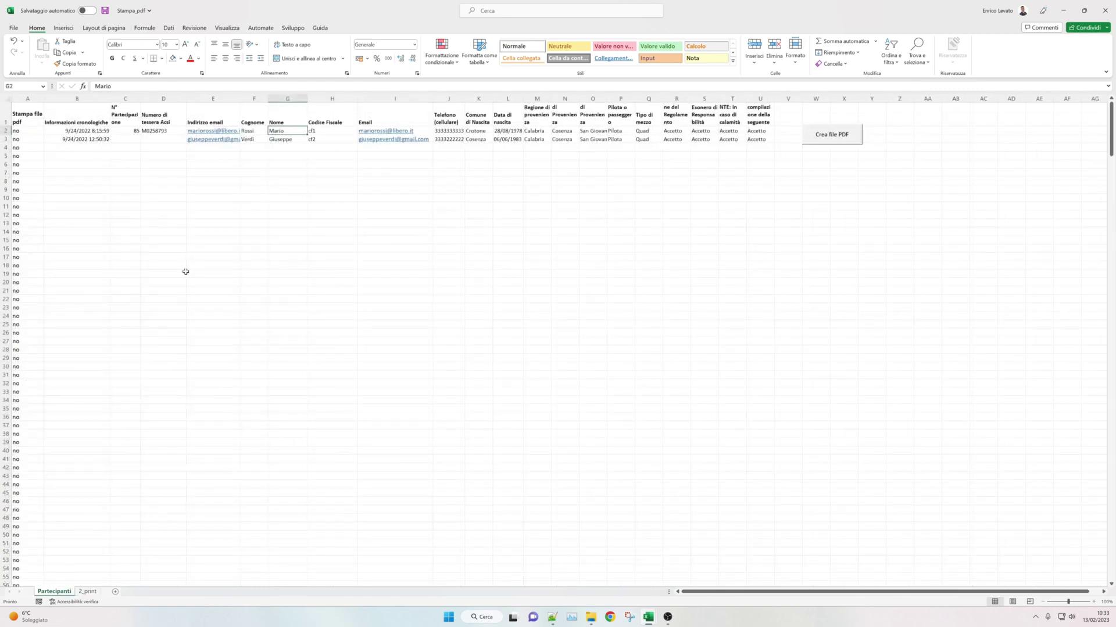
click(255, 133)
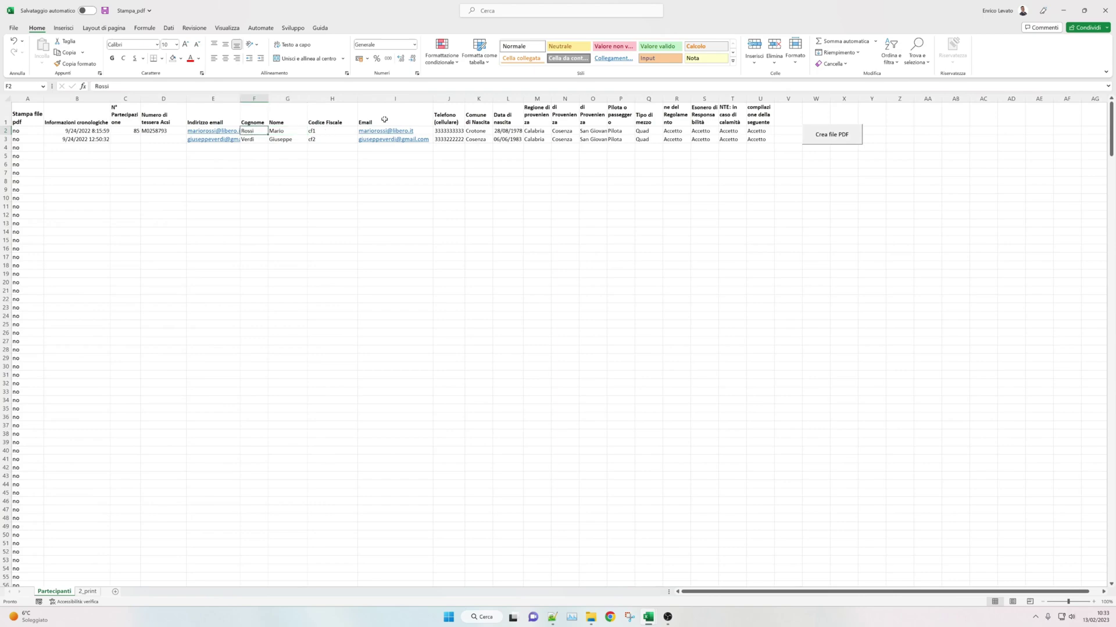
Step: Check the form cells C7–C10 and F7–F10 (Rossi, Mario, Quad, Pilota), then return to the VBA editor
click(87, 592)
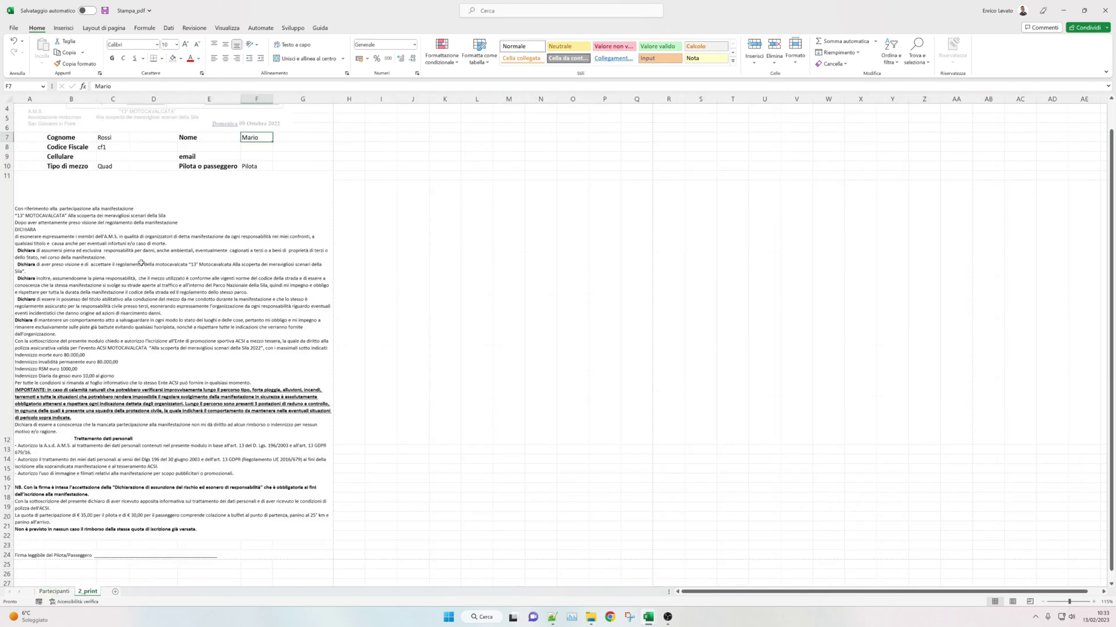
click(116, 137)
click(115, 146)
click(115, 164)
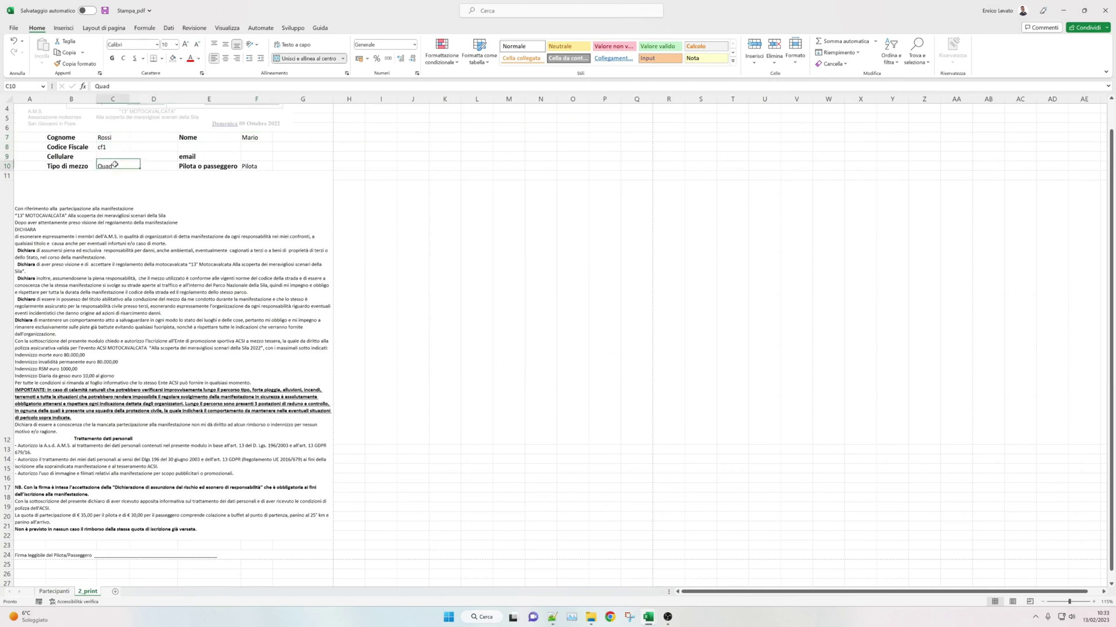
click(255, 138)
click(255, 147)
click(255, 156)
click(256, 166)
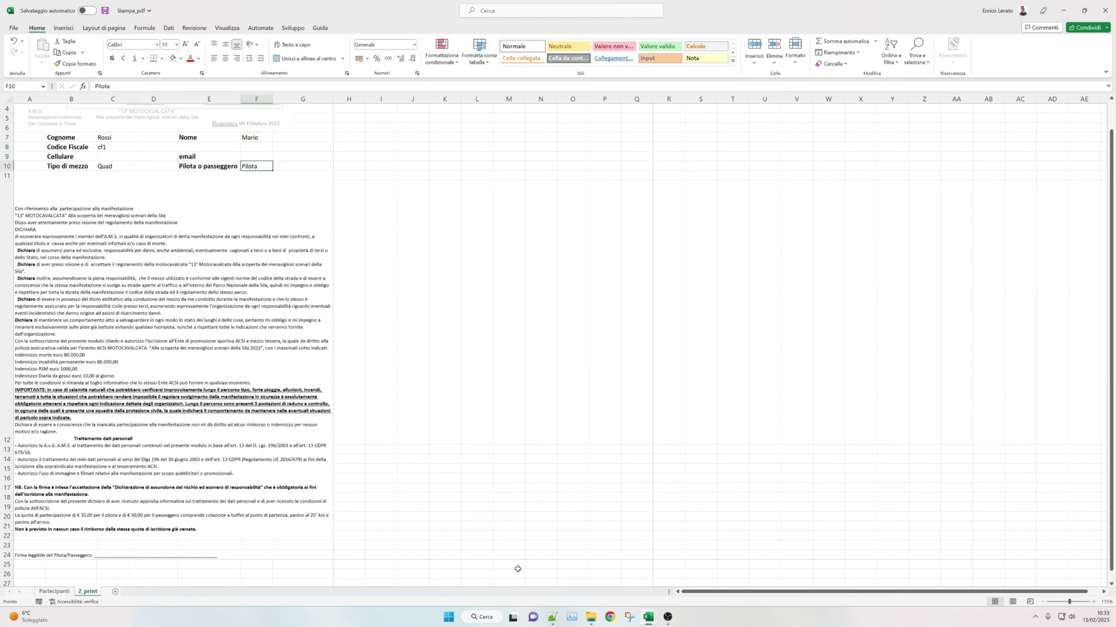
mouse_move(648, 617)
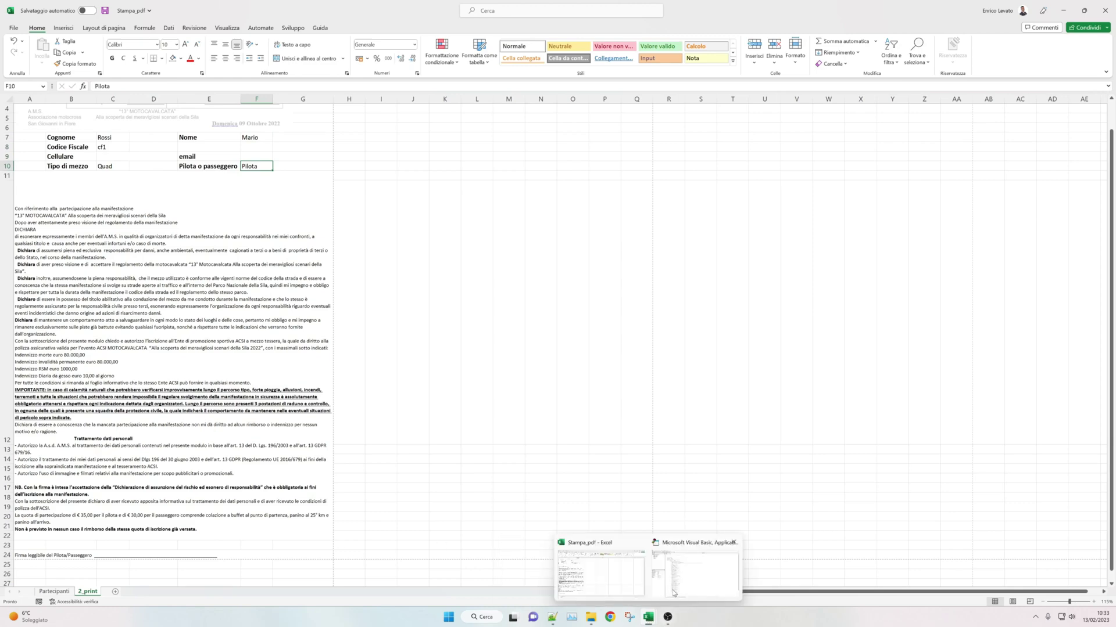
click(674, 593)
scroll(640, 320, down, 2)
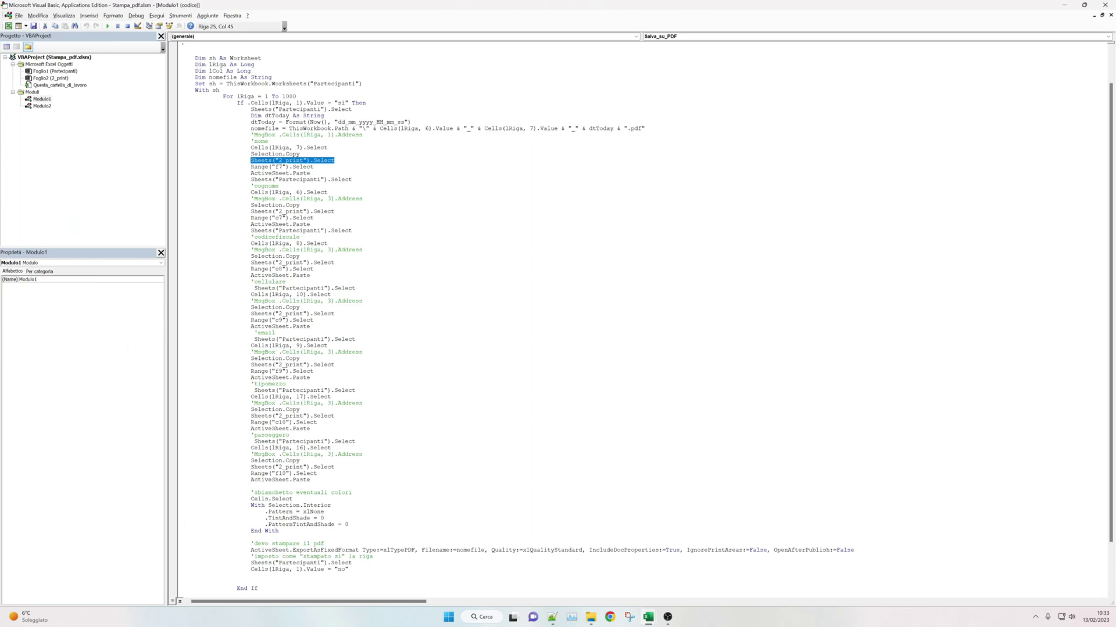
mouse_move(250, 128)
mouse_down()
mouse_move(318, 423)
mouse_move(323, 519)
mouse_move(279, 531)
mouse_up()
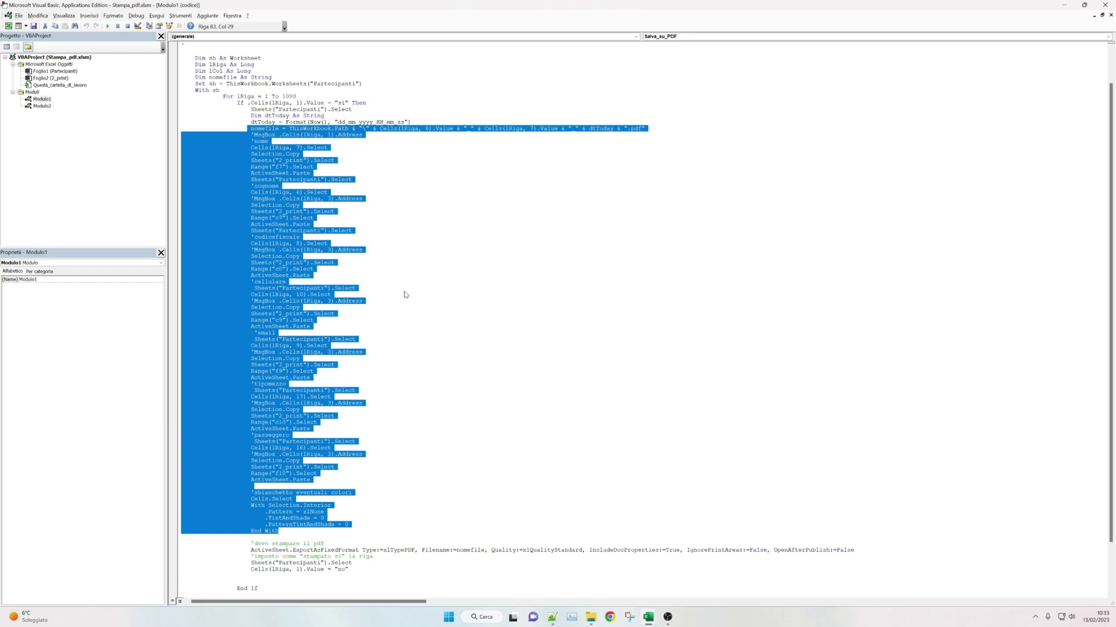
click(266, 103)
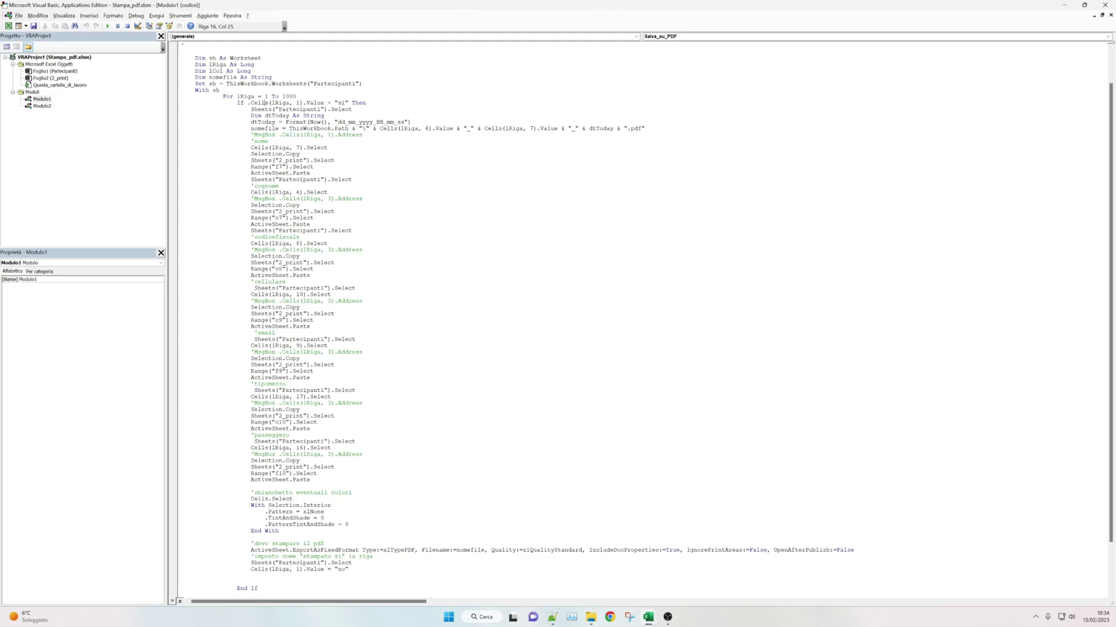
key(alt+Tab)
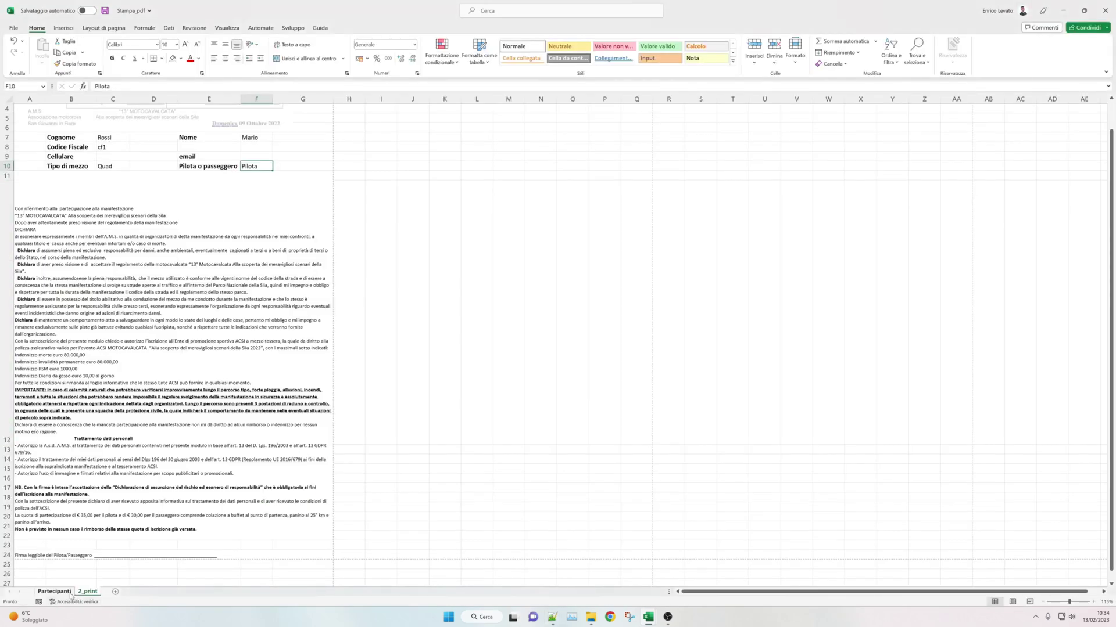
Step: In the workbook, set the first participant's A2 print flag to 'si'
click(54, 591)
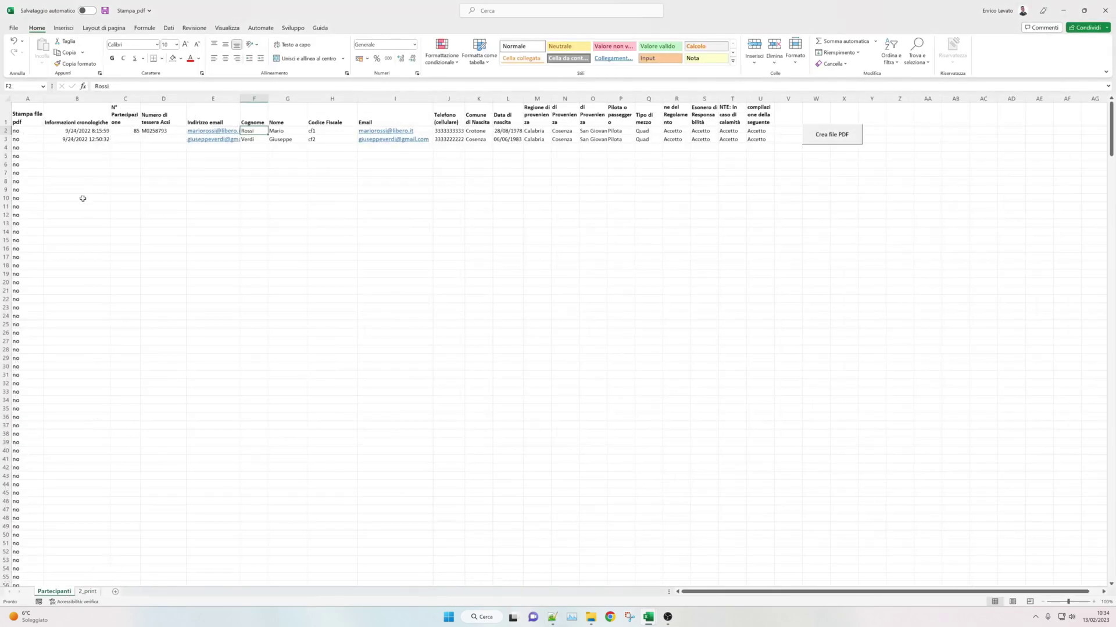
click(27, 132)
click(47, 131)
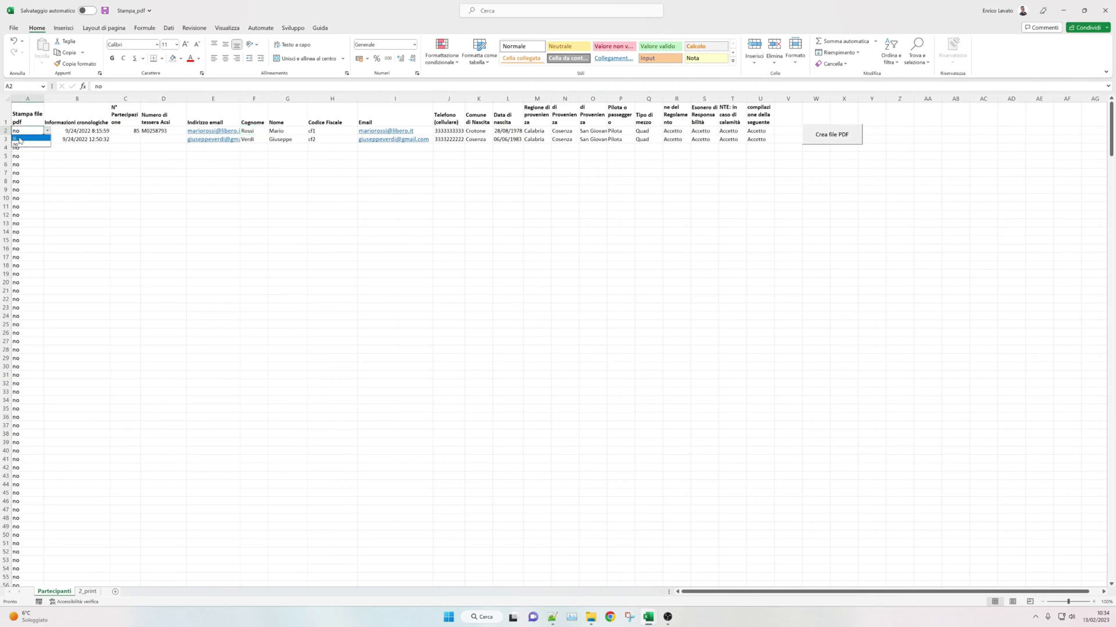
click(19, 139)
key(alt+F11)
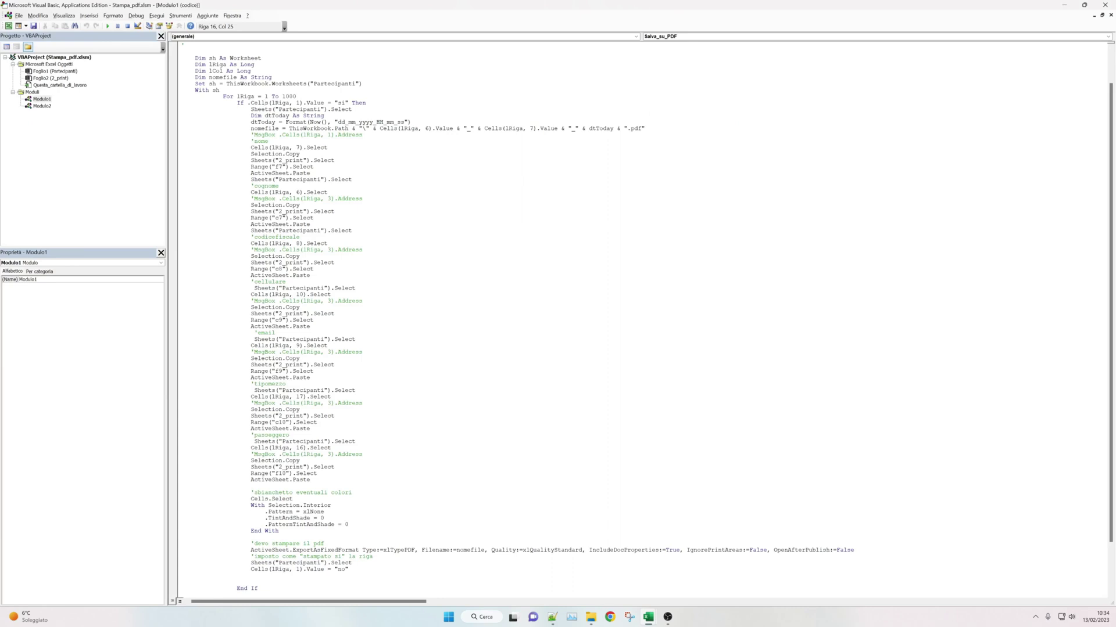
scroll(654, 316, down, 1)
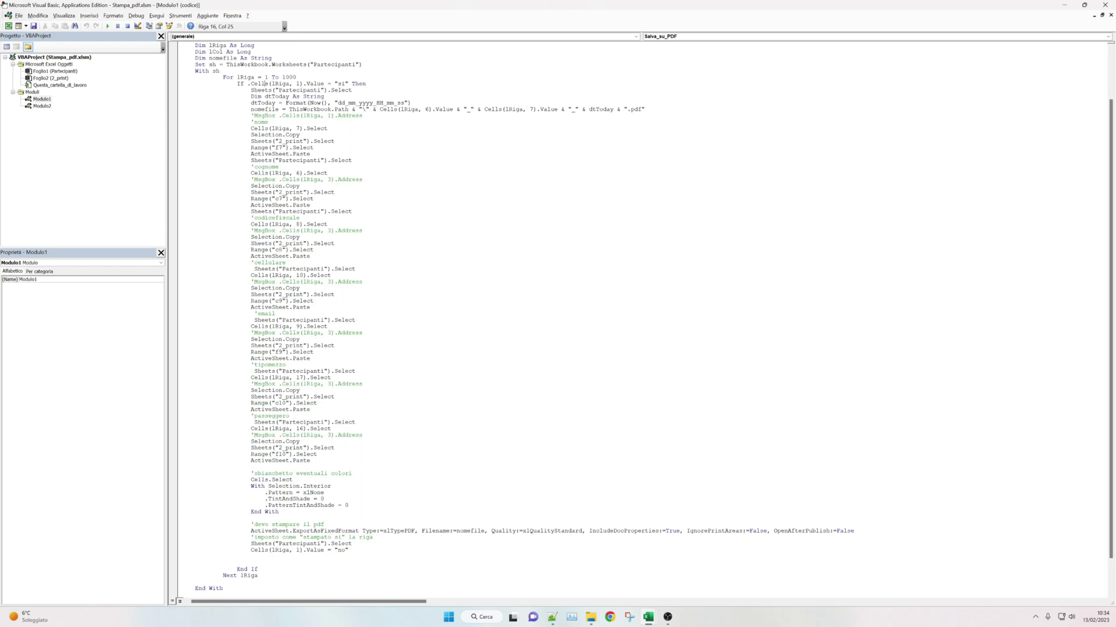
scroll(640, 316, down, 2)
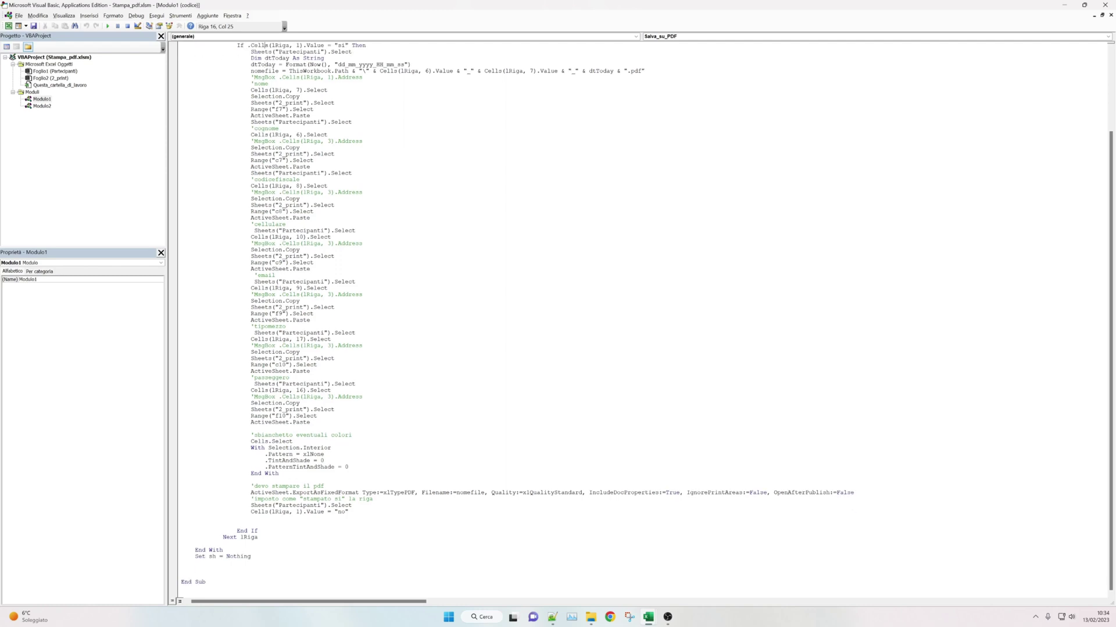
drag(247, 492, 854, 493)
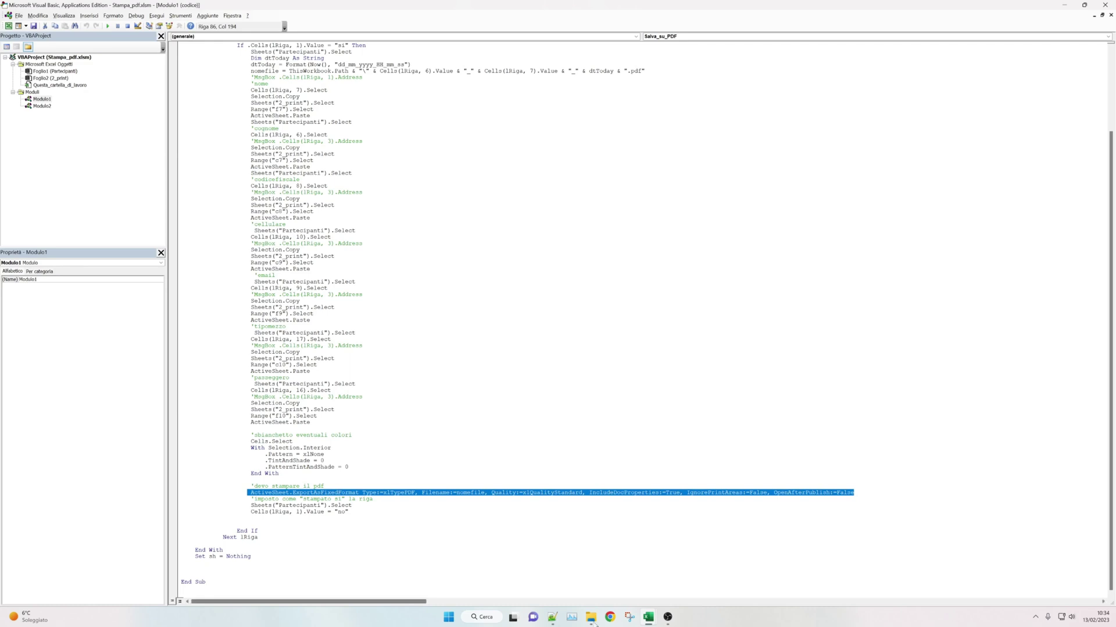
Step: In Excel, set the A2 print flag back to 'no'
click(575, 582)
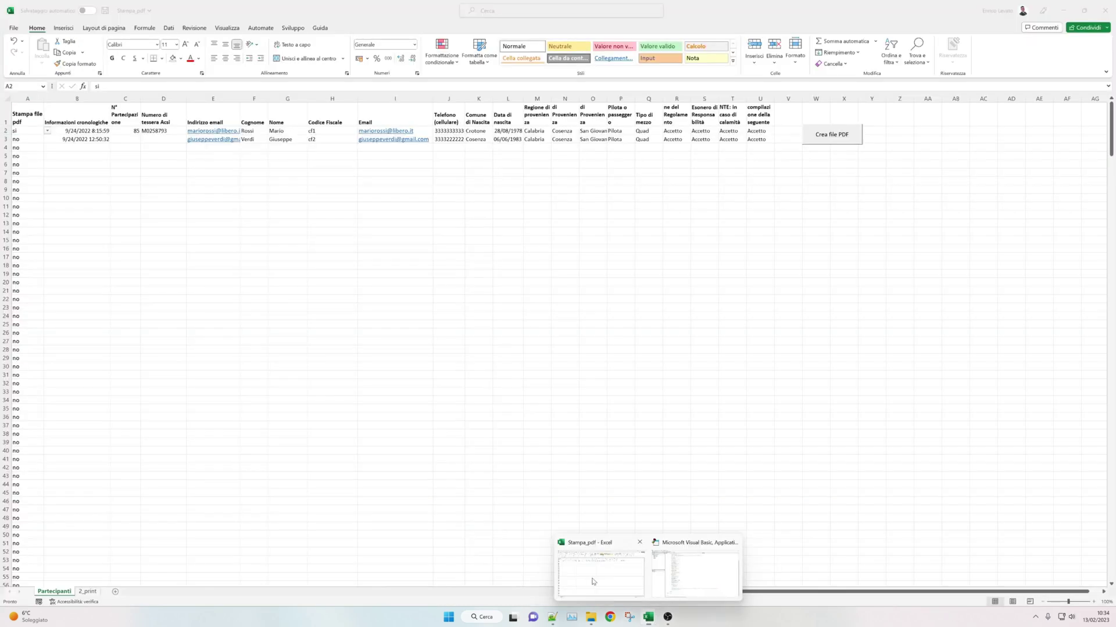
click(47, 131)
click(36, 145)
click(87, 172)
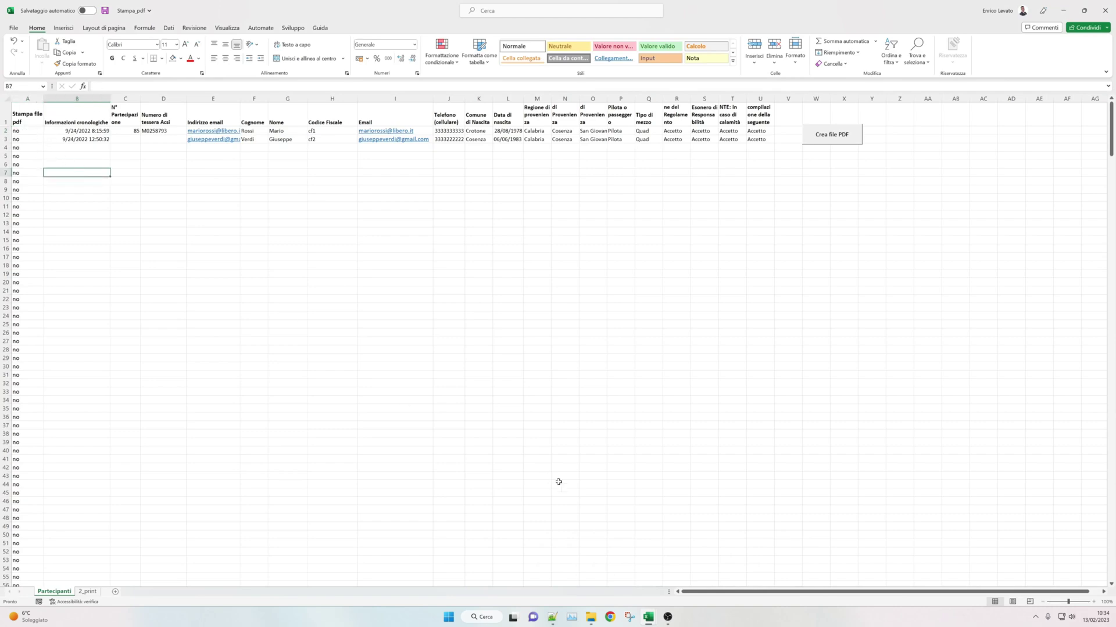
mouse_move(647, 617)
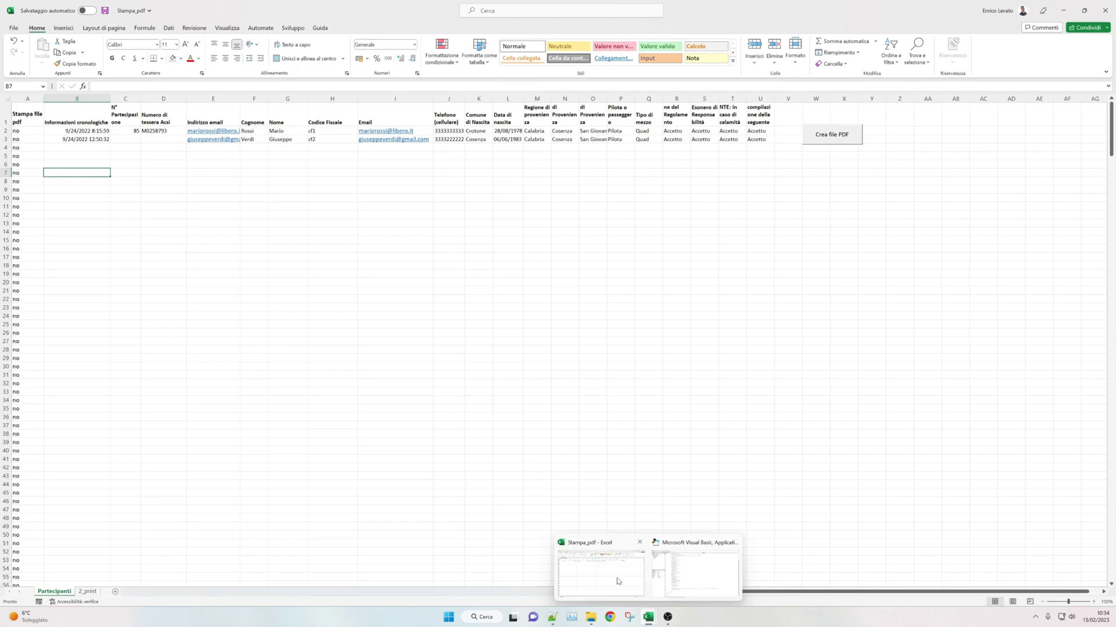
Step: In the VBA editor, select the nomefile argument of the ExportAsFixedFormat line
click(719, 580)
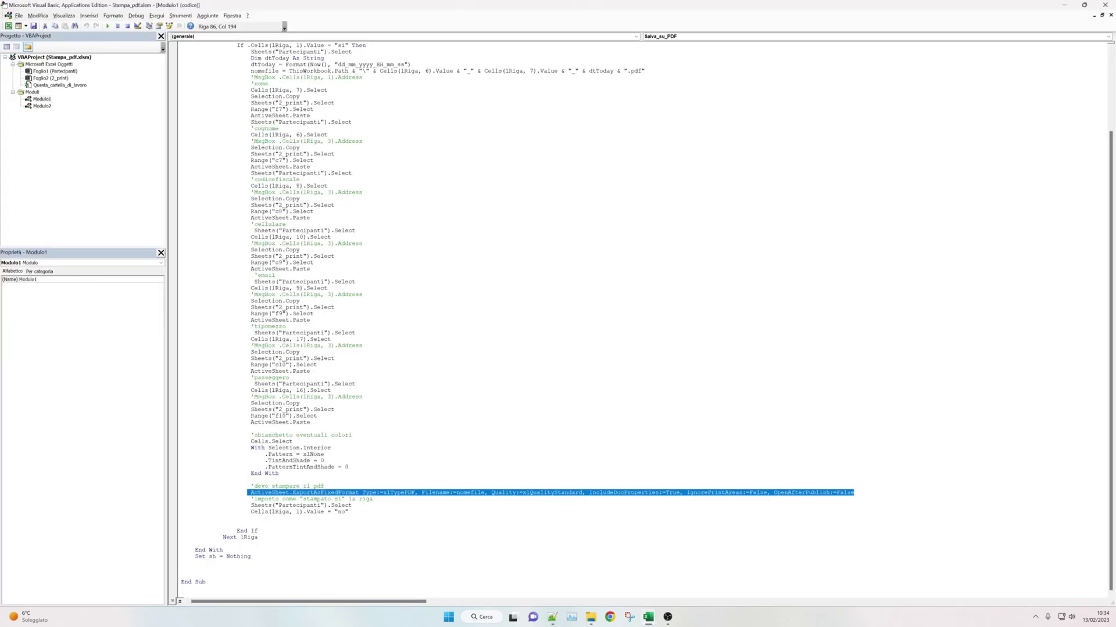
click(324, 486)
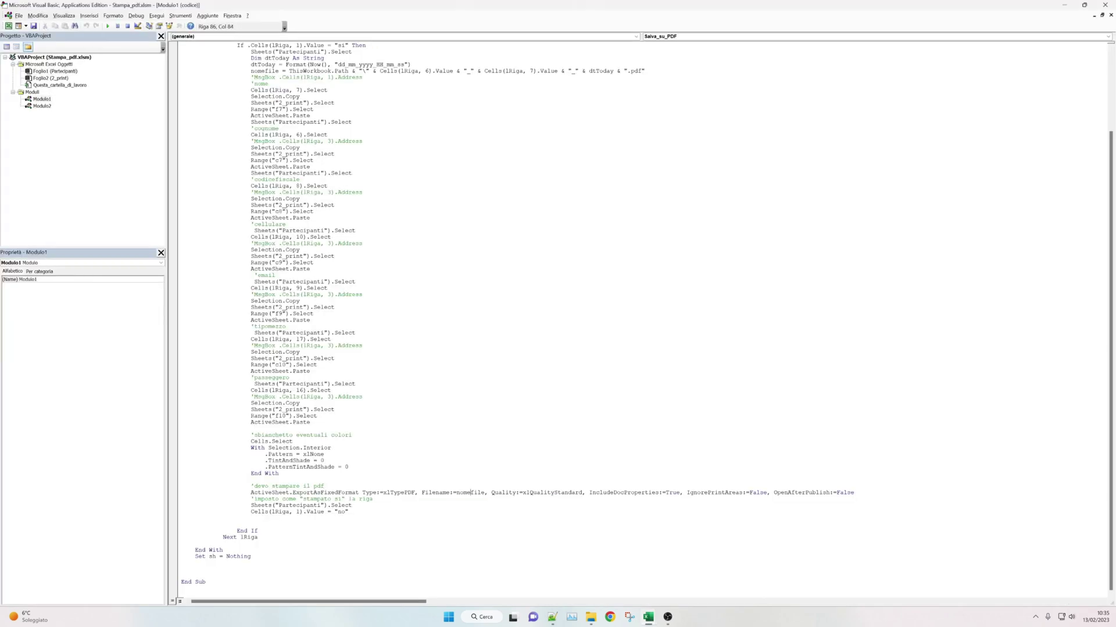
double_click(470, 493)
scroll(517, 314, up, 2)
scroll(517, 313, down, 1)
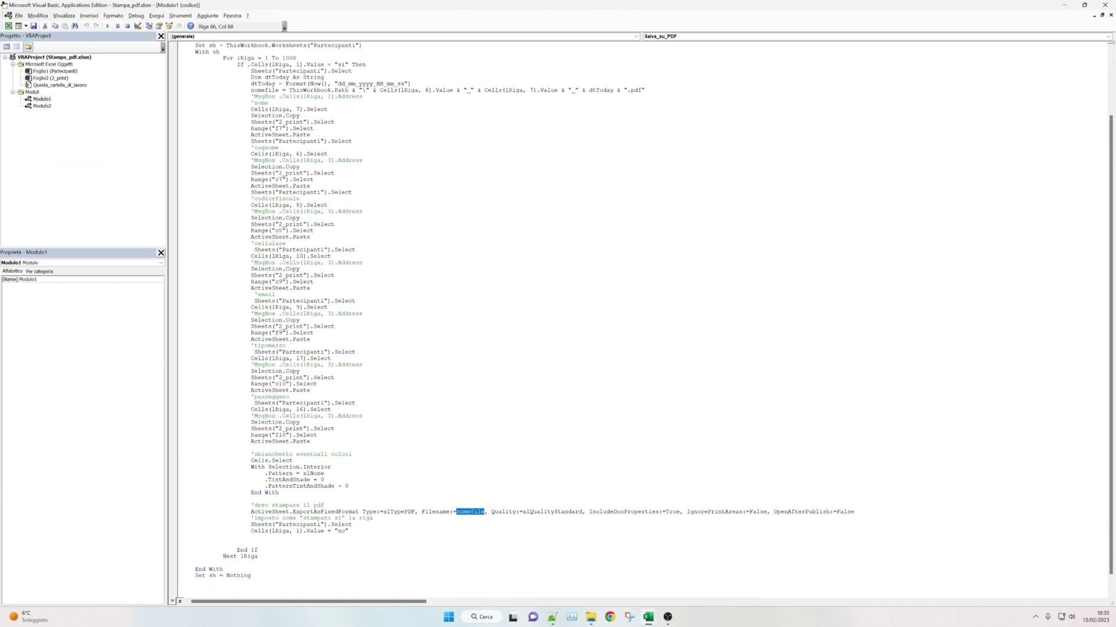
scroll(517, 314, down, 1)
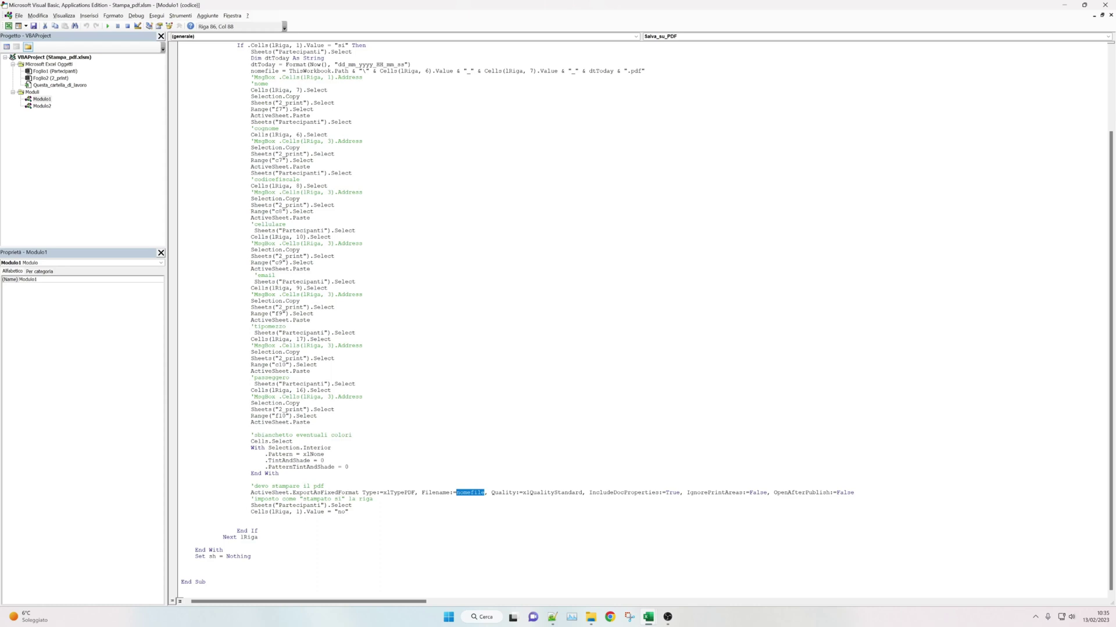
scroll(517, 314, up, 1)
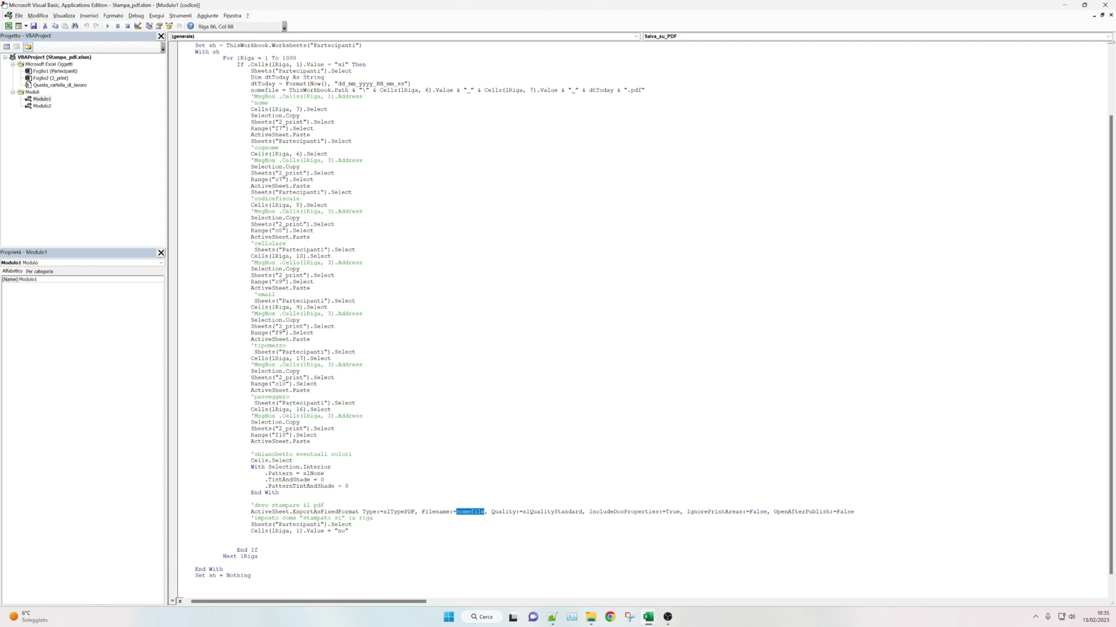
scroll(471, 511, up, 2)
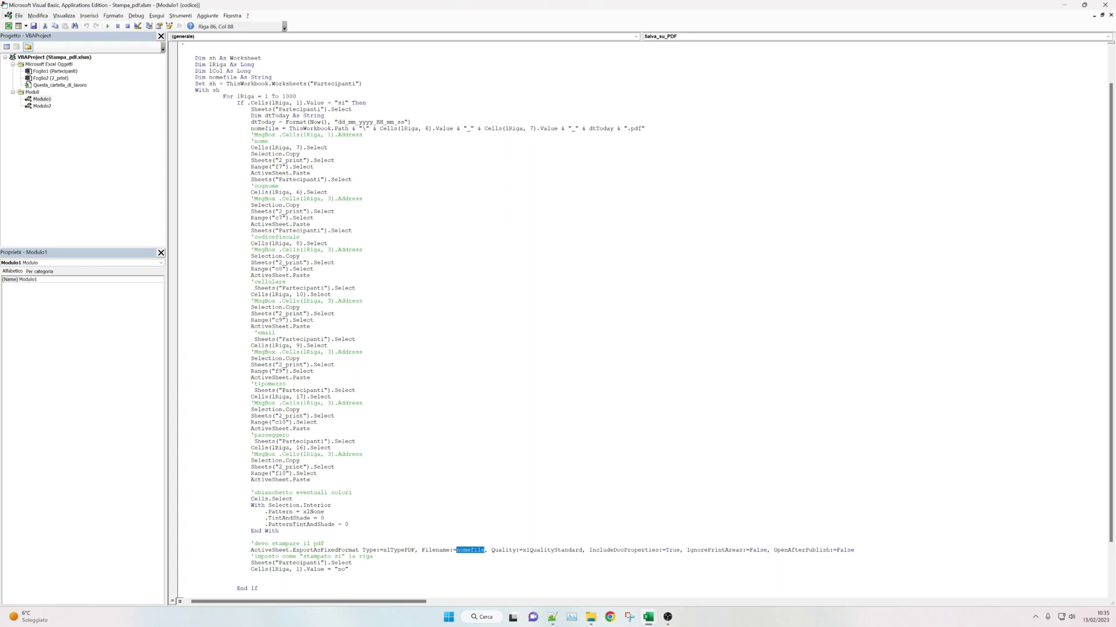
mouse_move(647, 617)
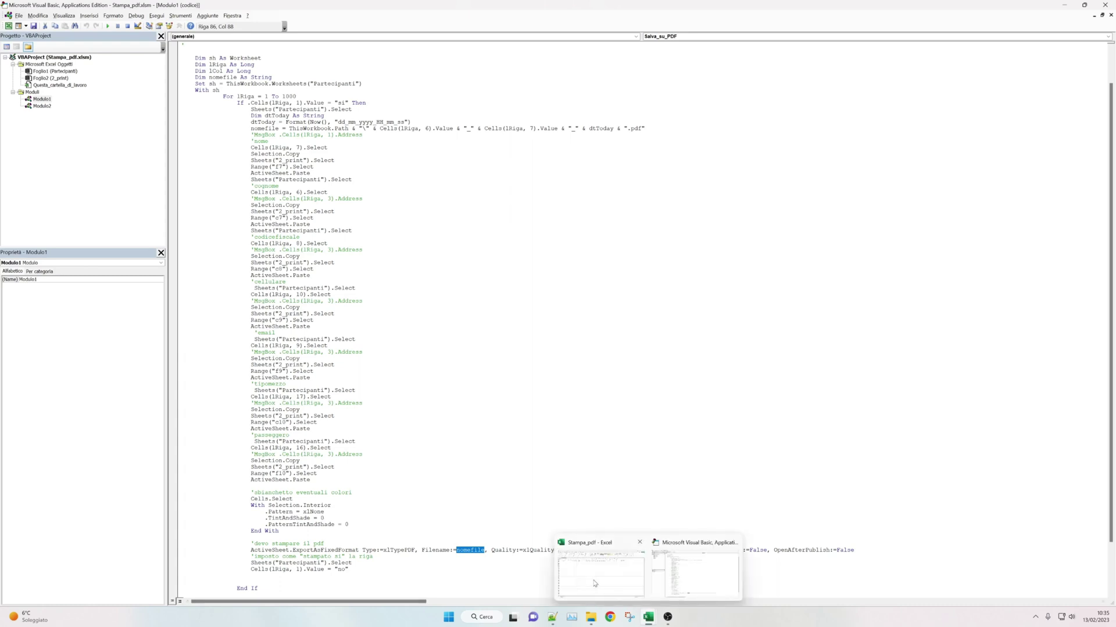
click(594, 583)
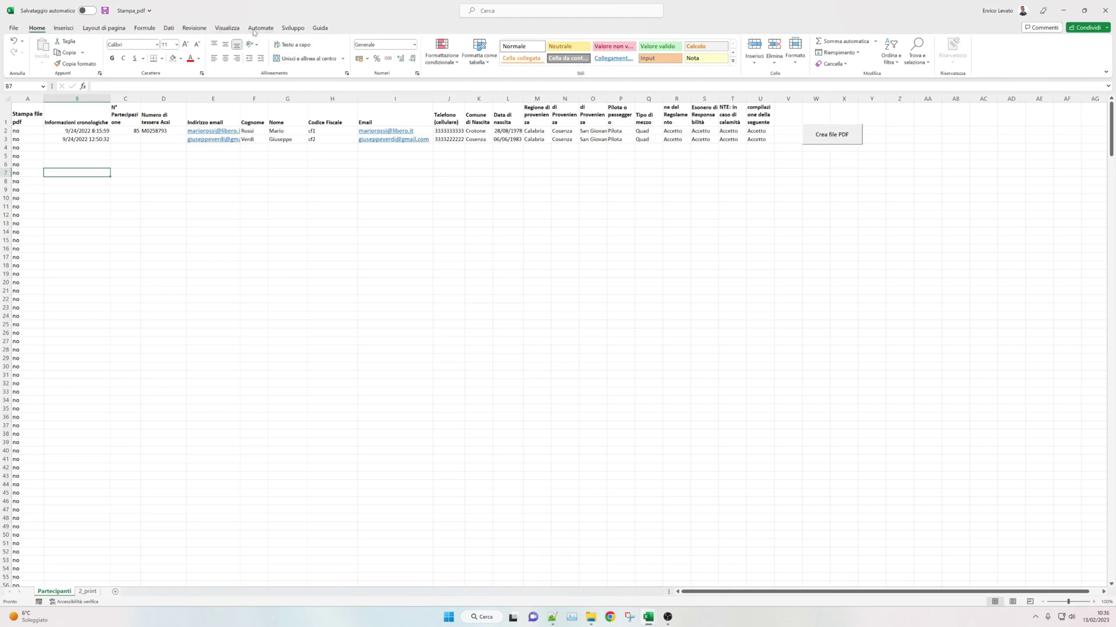
click(292, 28)
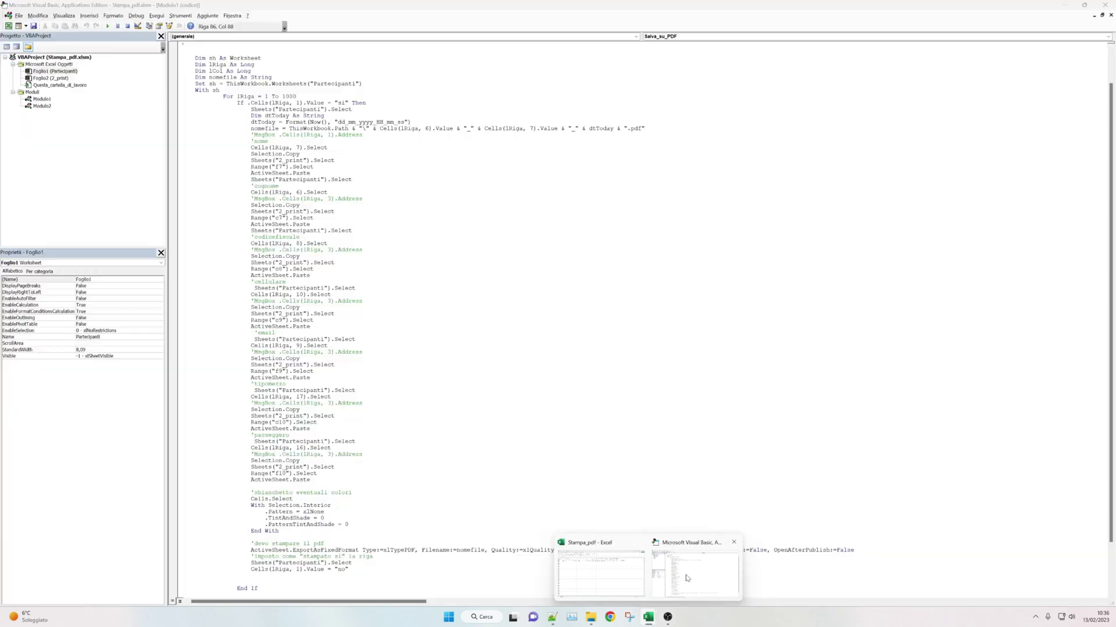
click(689, 575)
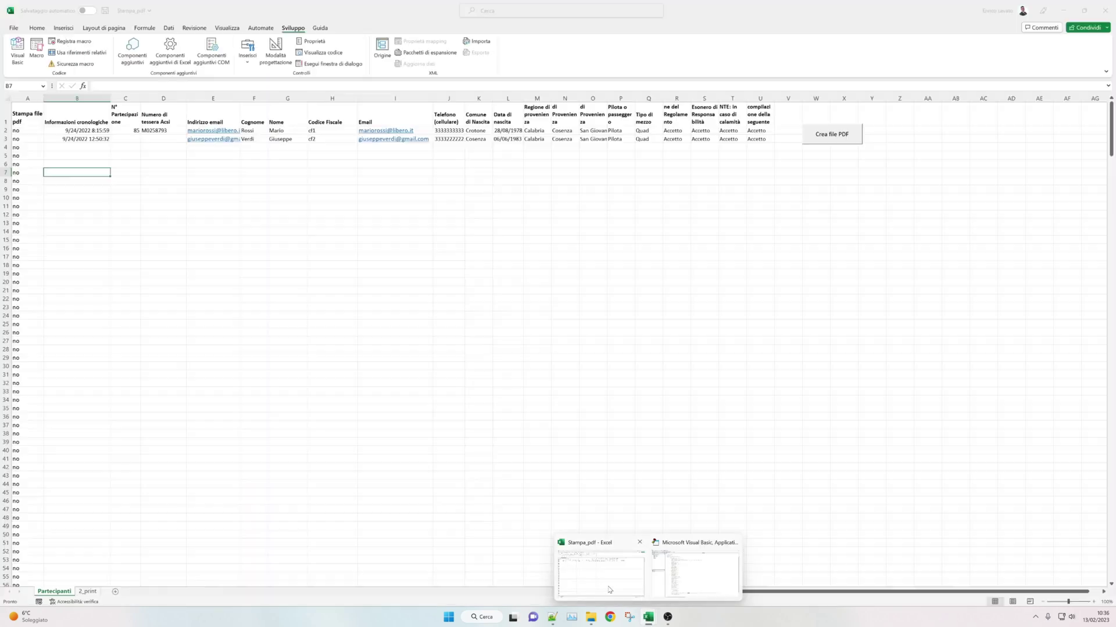
click(610, 590)
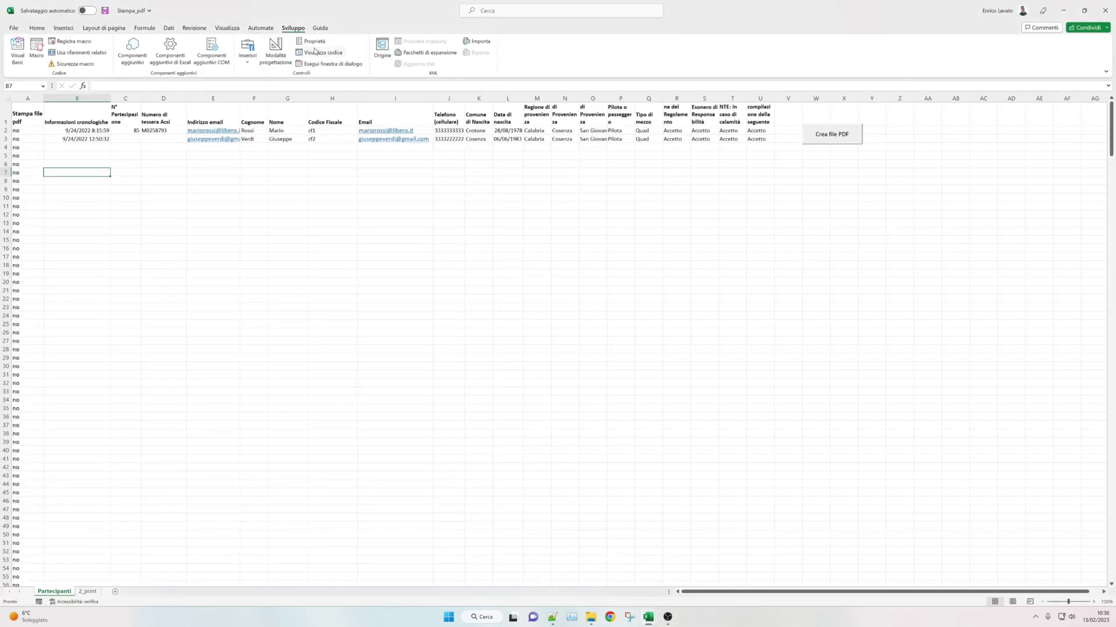
click(247, 58)
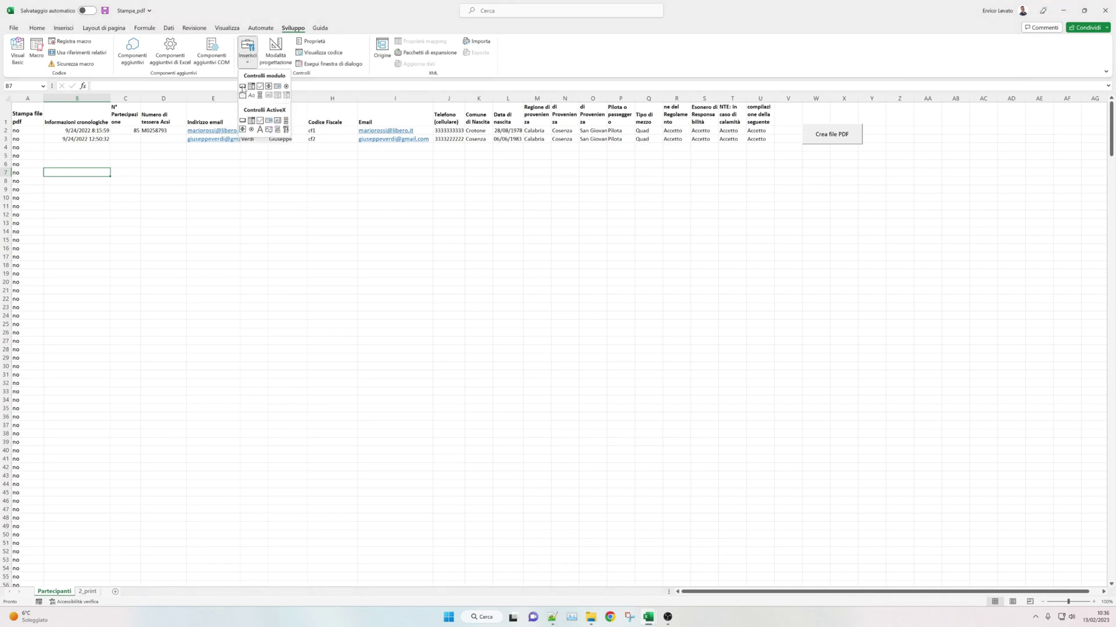
click(242, 87)
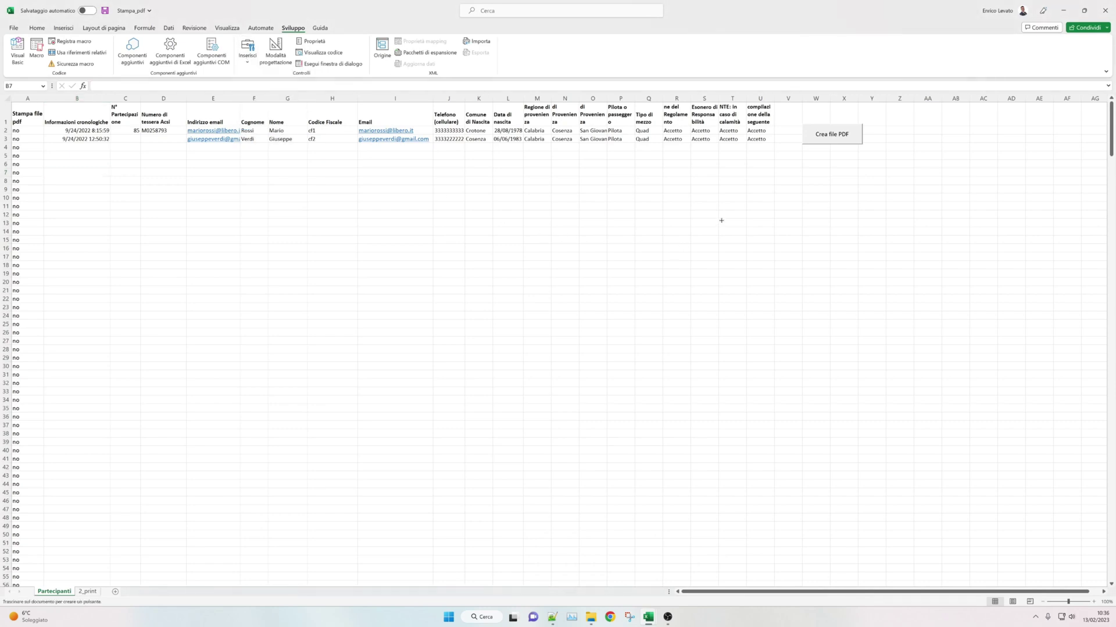
drag(722, 221, 876, 247)
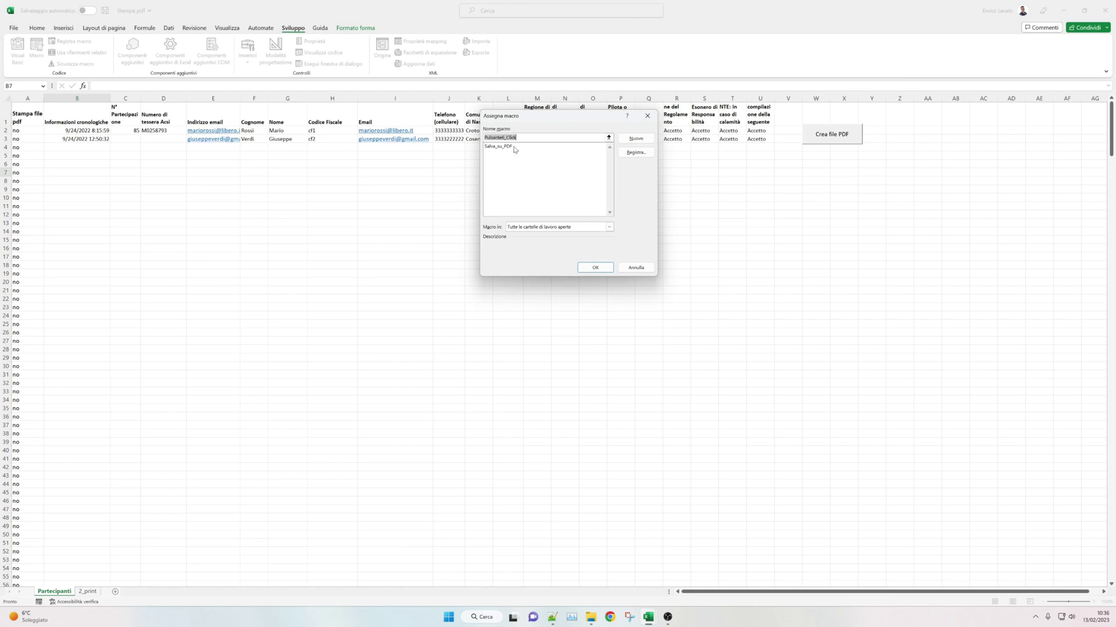
click(507, 149)
click(598, 269)
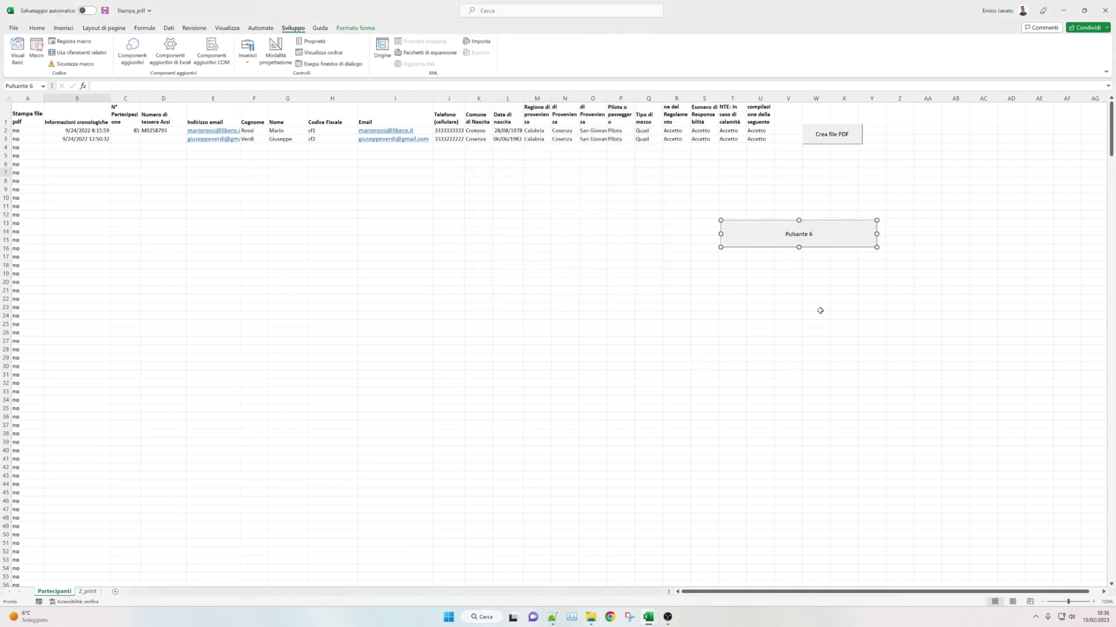
key(Delete)
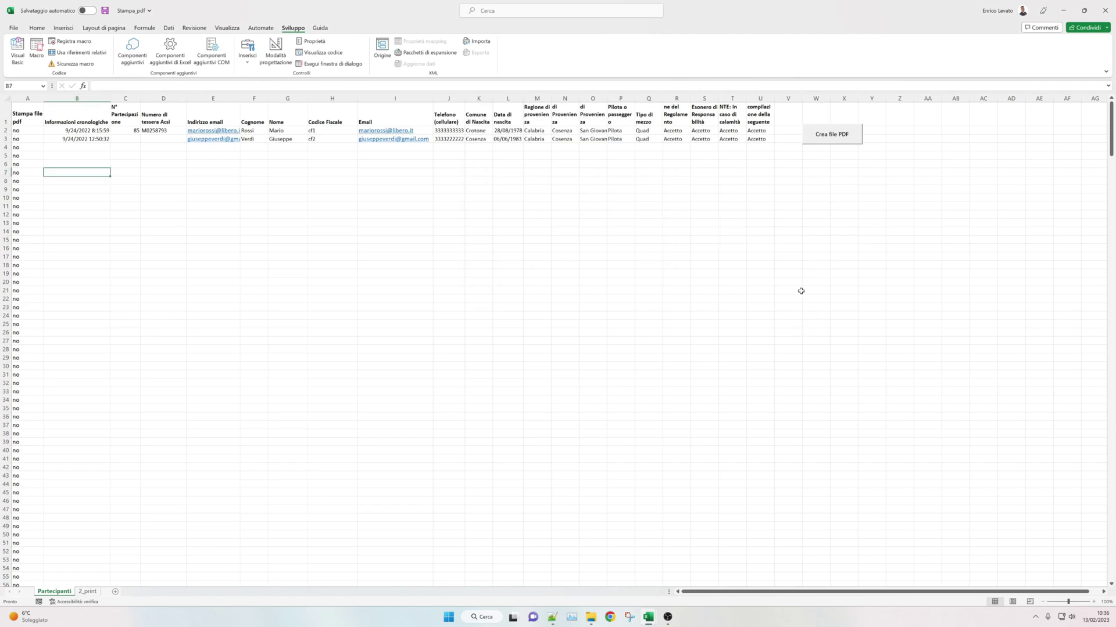
mouse_move(591, 617)
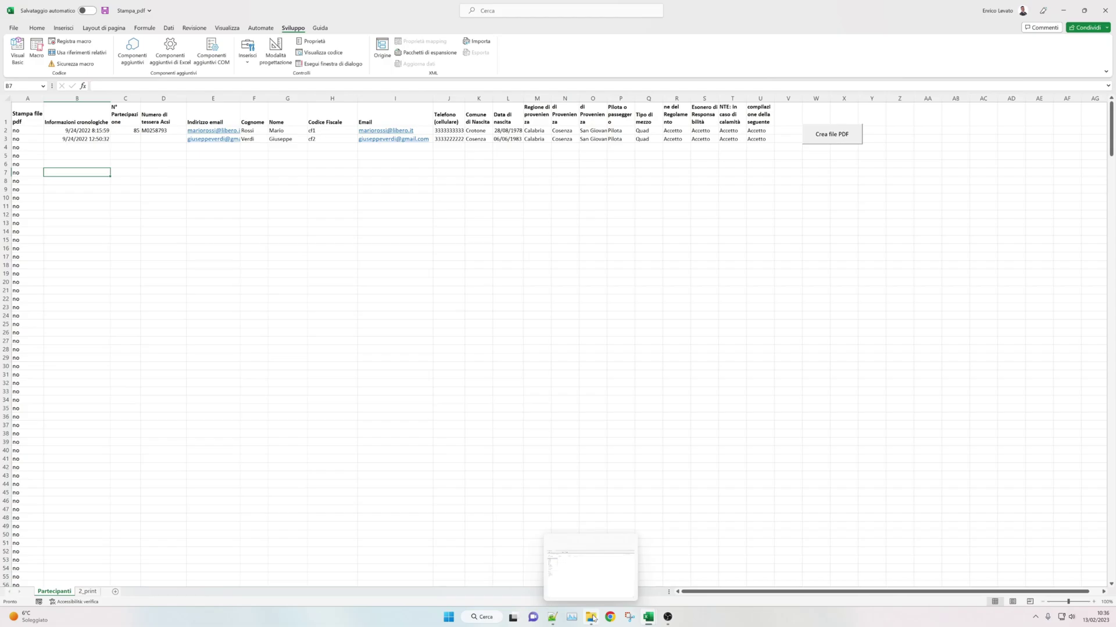
Step: Confirm the Workspace video folder holds only Stampa_pdf, then minimize File Explorer
click(589, 566)
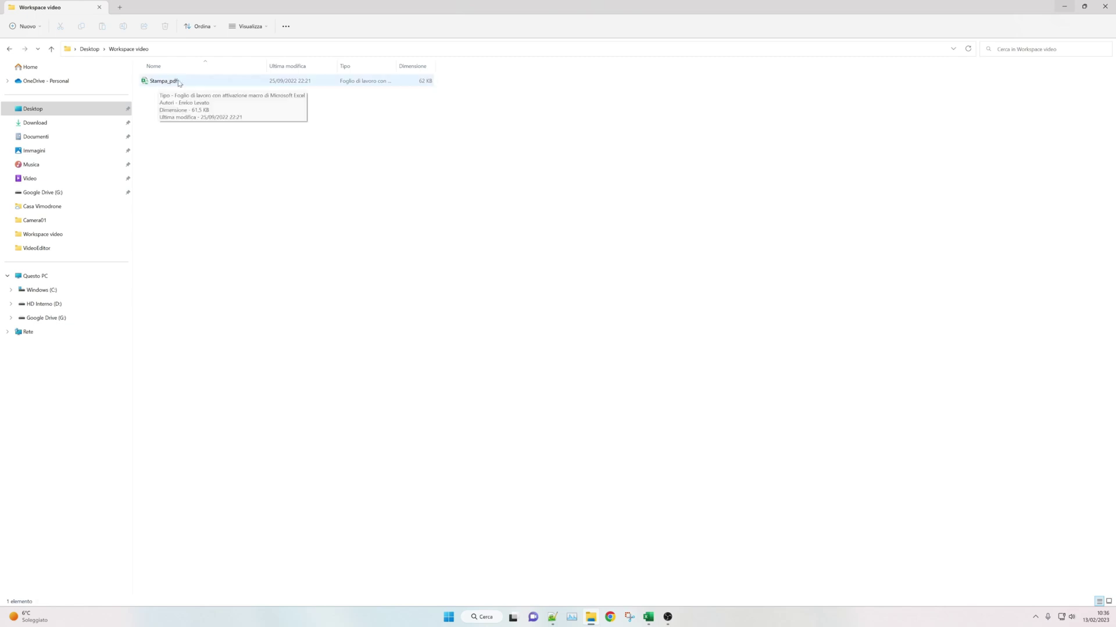
click(1062, 10)
Step: Set the first participant's A2 print flag to 'si'
click(196, 180)
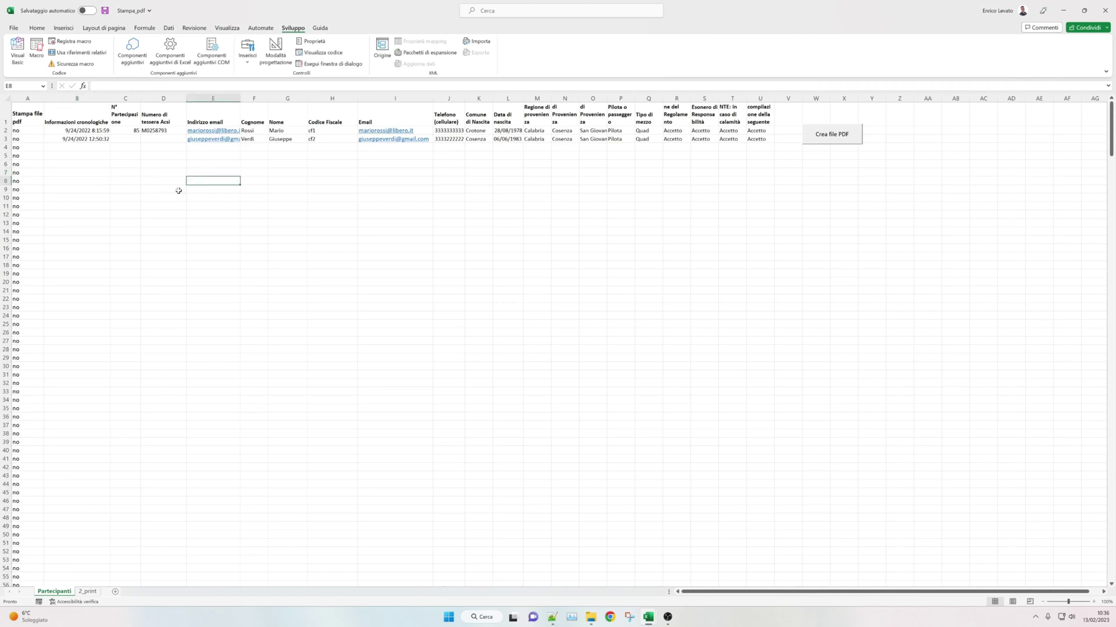
click(21, 131)
click(48, 130)
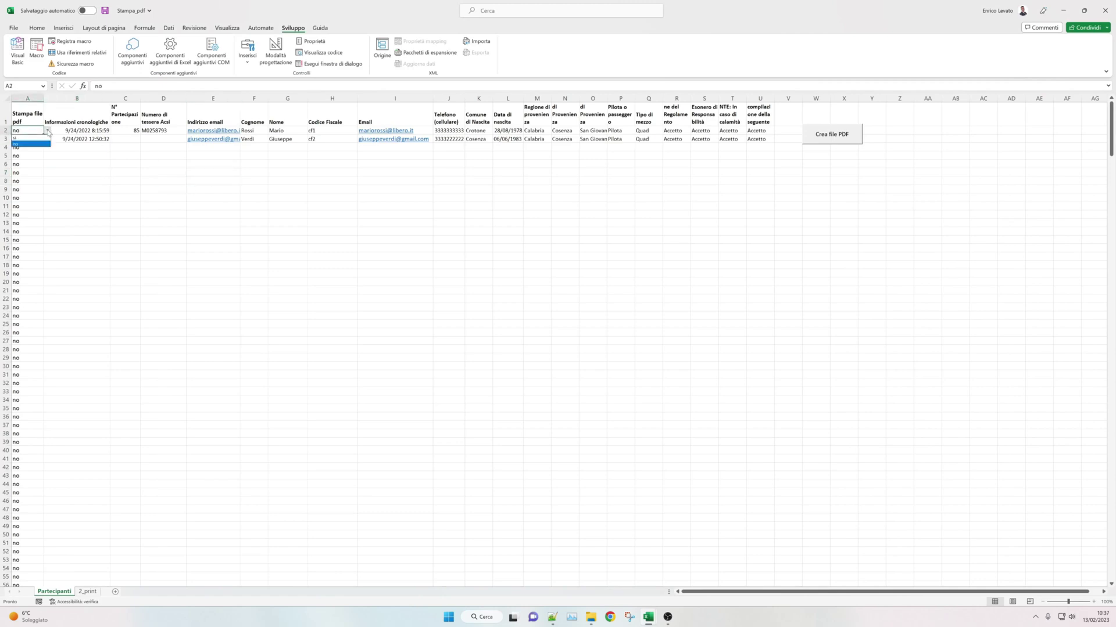
click(21, 138)
click(535, 282)
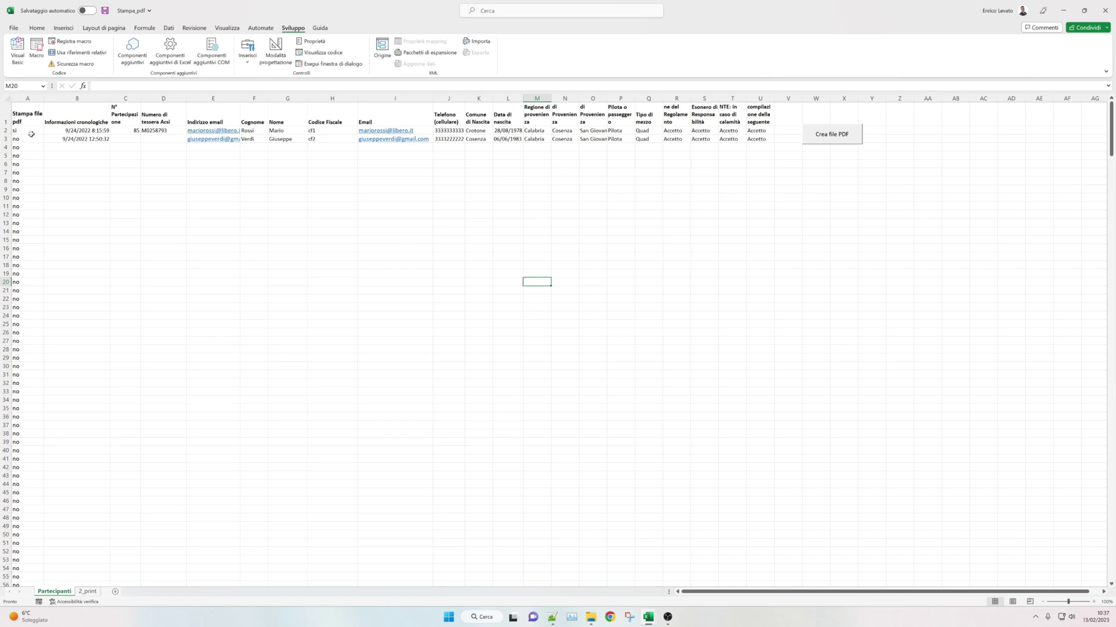
Step: Leave A3 at 'no' and run the Crea file PDF macro button
click(35, 138)
click(47, 138)
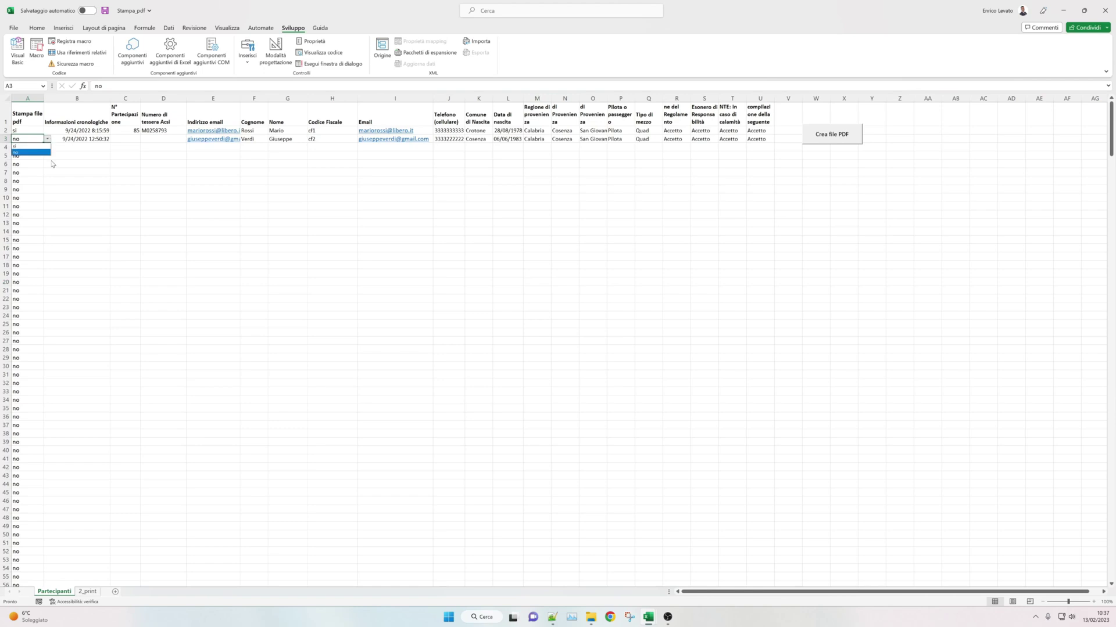
key(Escape)
click(74, 119)
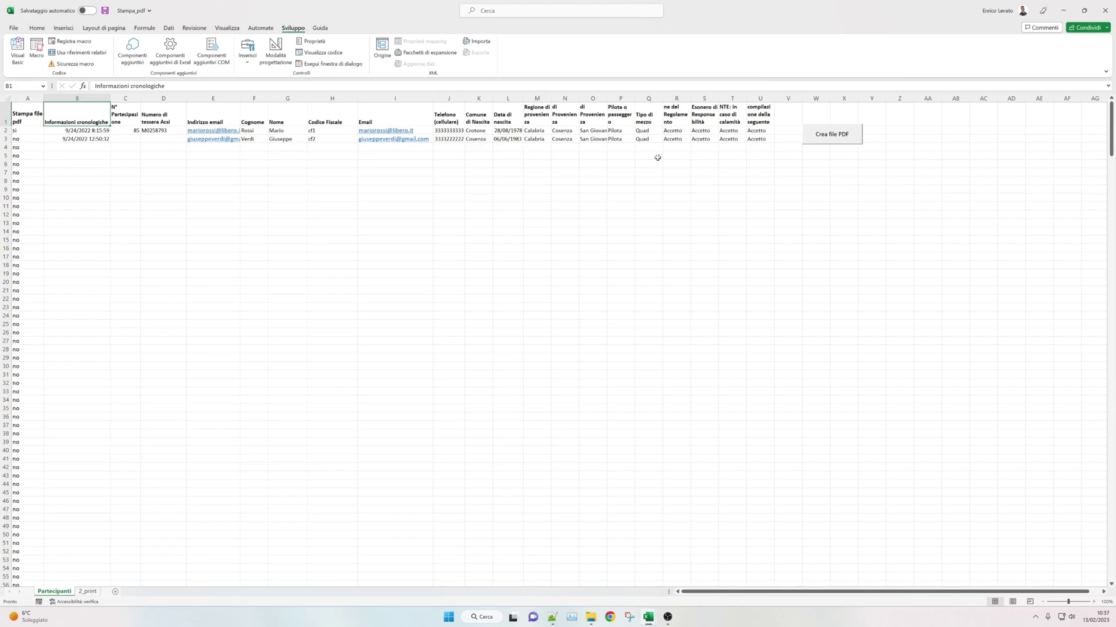
click(830, 137)
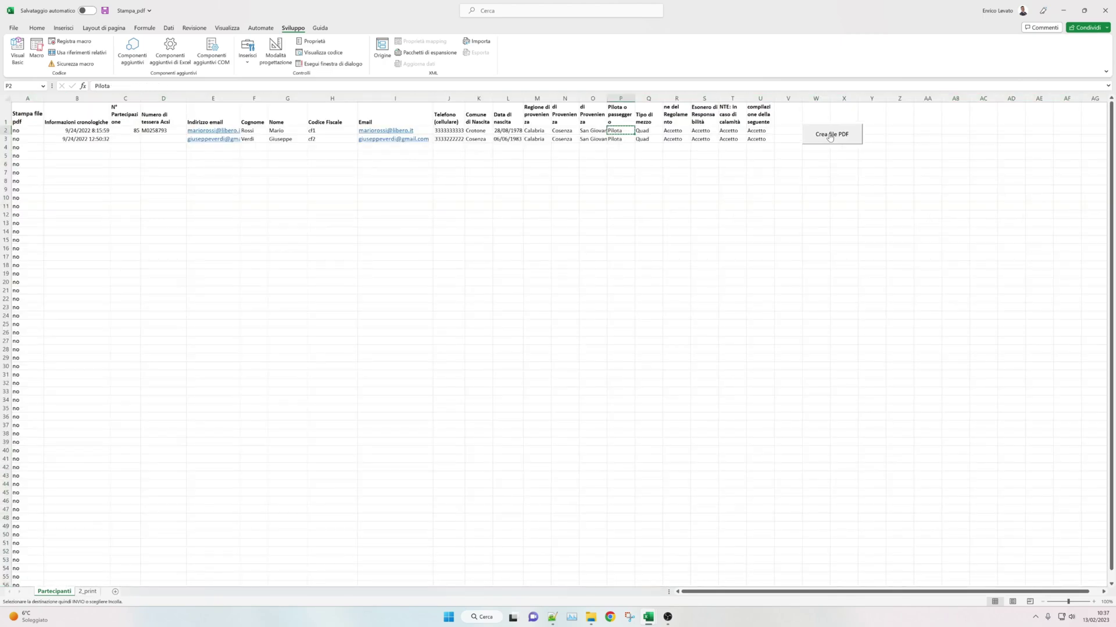
Step: Find the newly exported participant PDF next to Stampa_pdf in the Workspace video folder
mouse_move(591, 617)
click(597, 595)
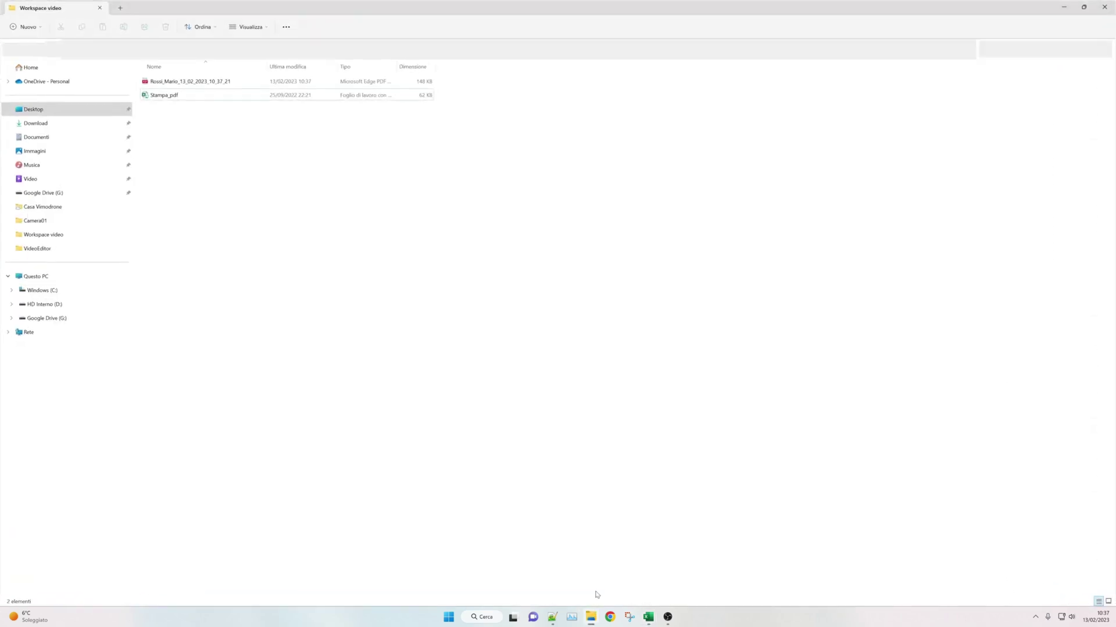
click(166, 97)
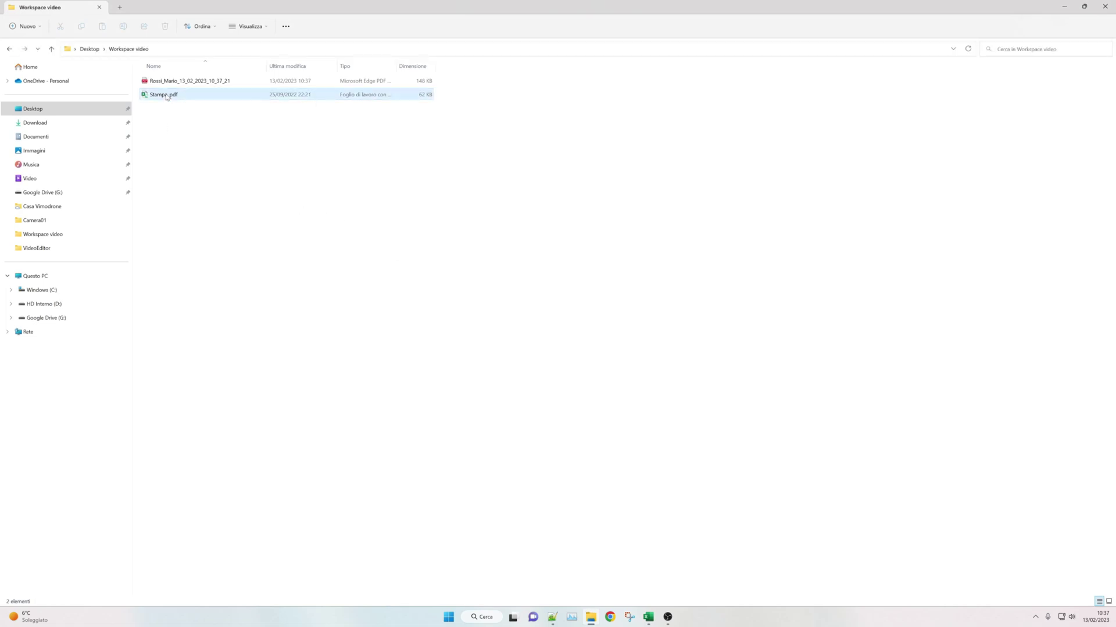
click(181, 86)
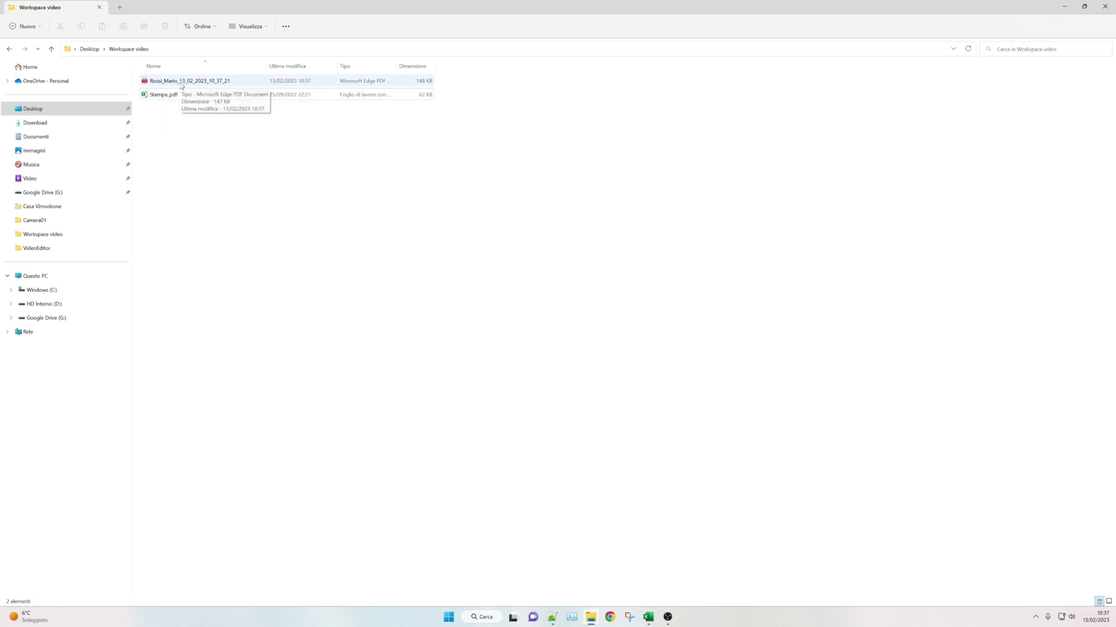
mouse_move(647, 617)
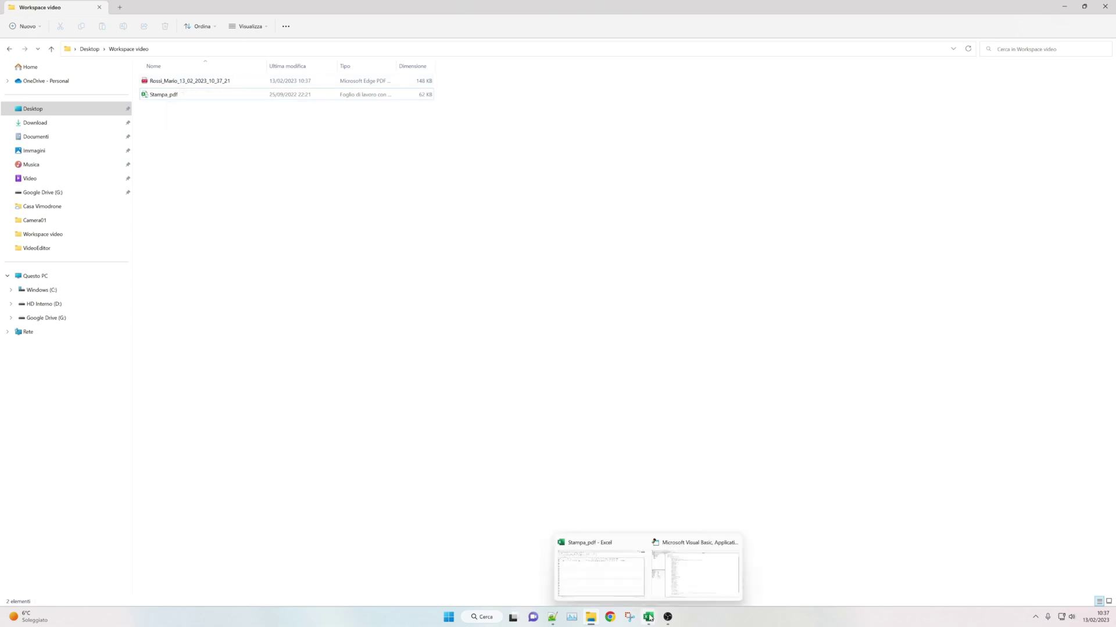
Step: Open the exported participant PDF from the Workspace video folder
click(582, 567)
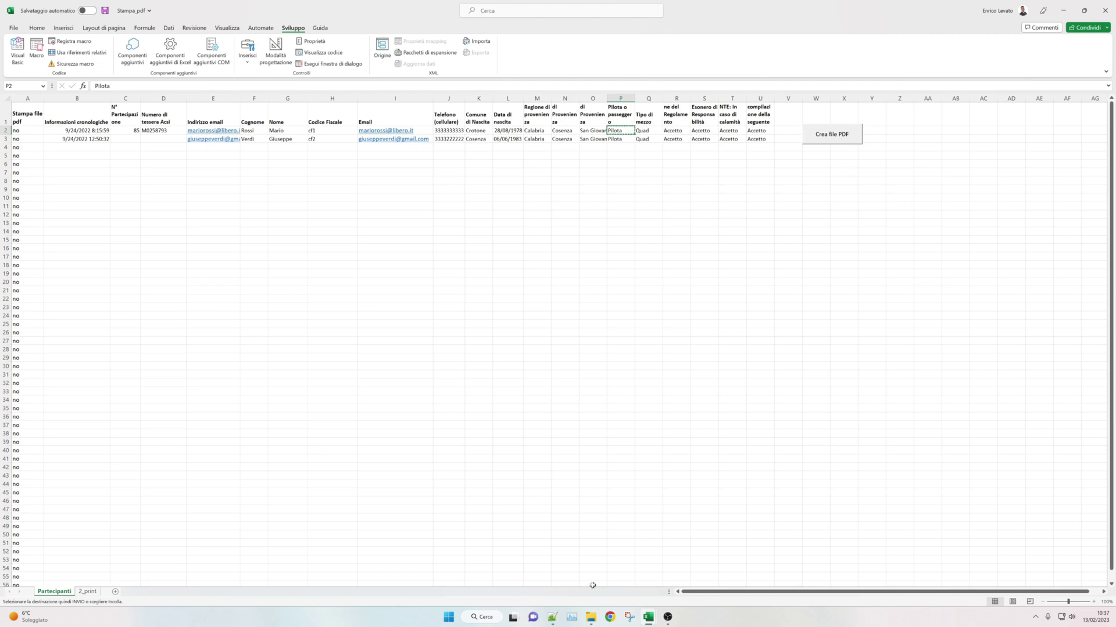
click(590, 617)
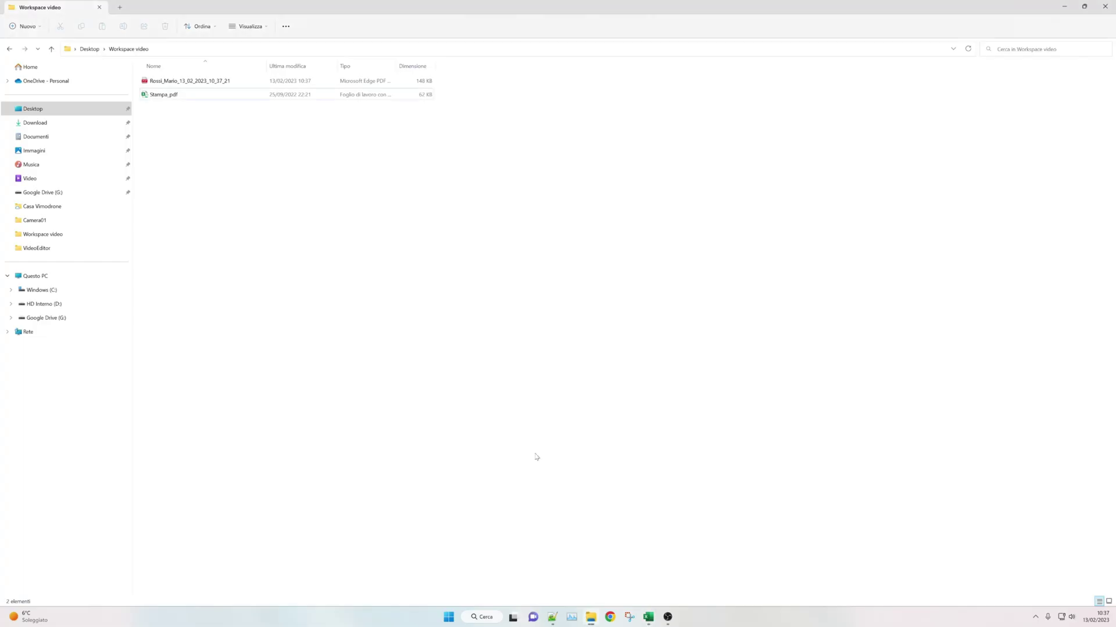
double_click(202, 81)
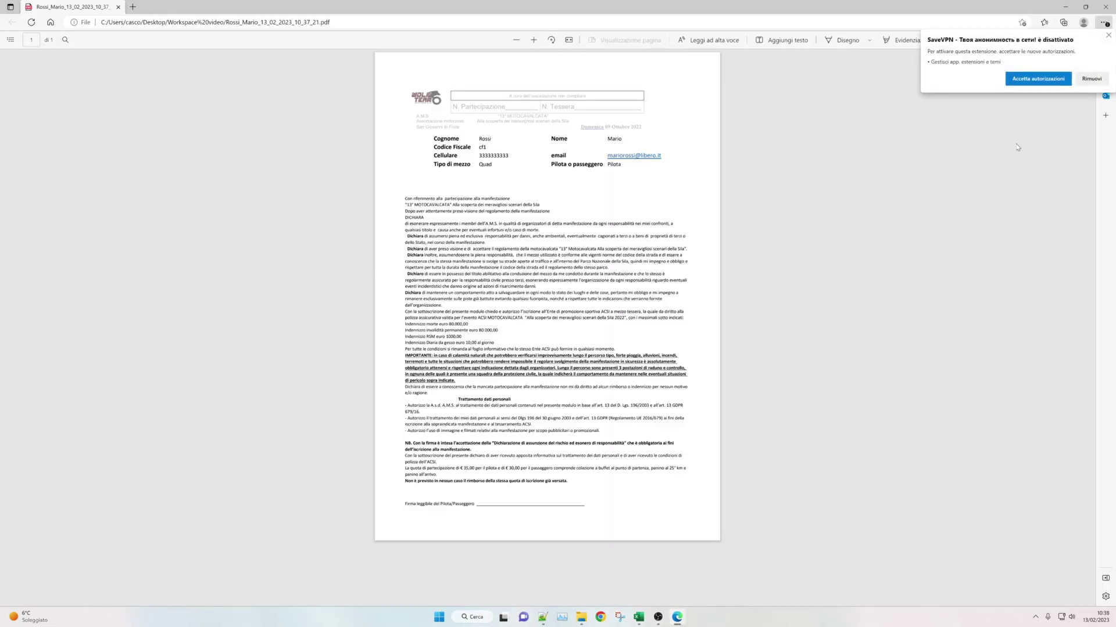
Step: Dismiss the SaveVPN extension popup covering the exported PDF in Edge
click(1108, 35)
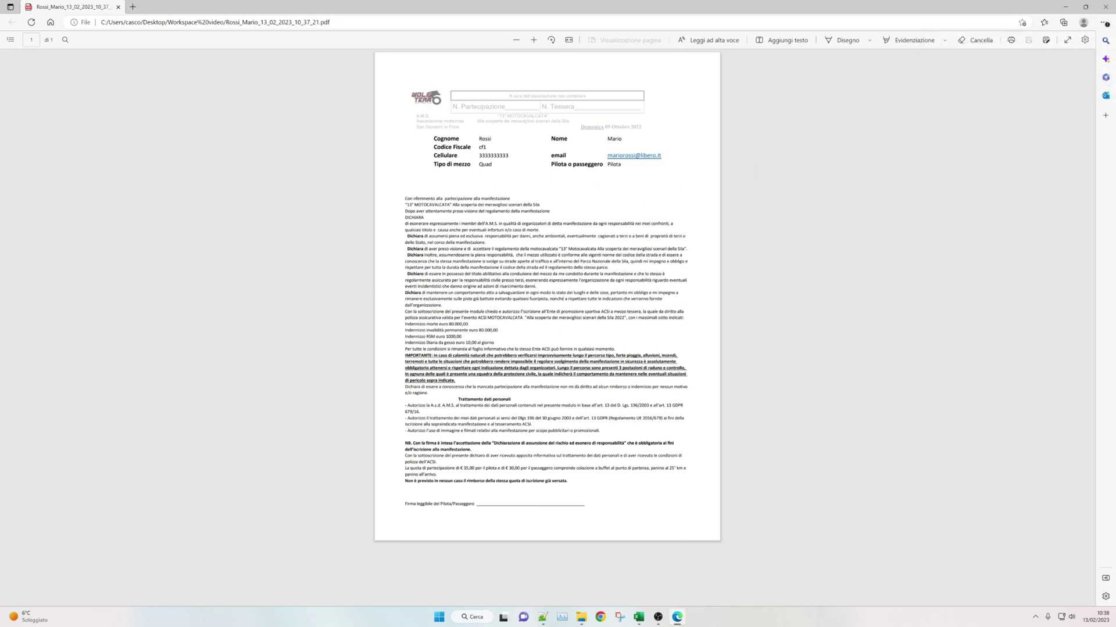
Step: Delete the previously exported PDF from the Workspace video folder
click(581, 617)
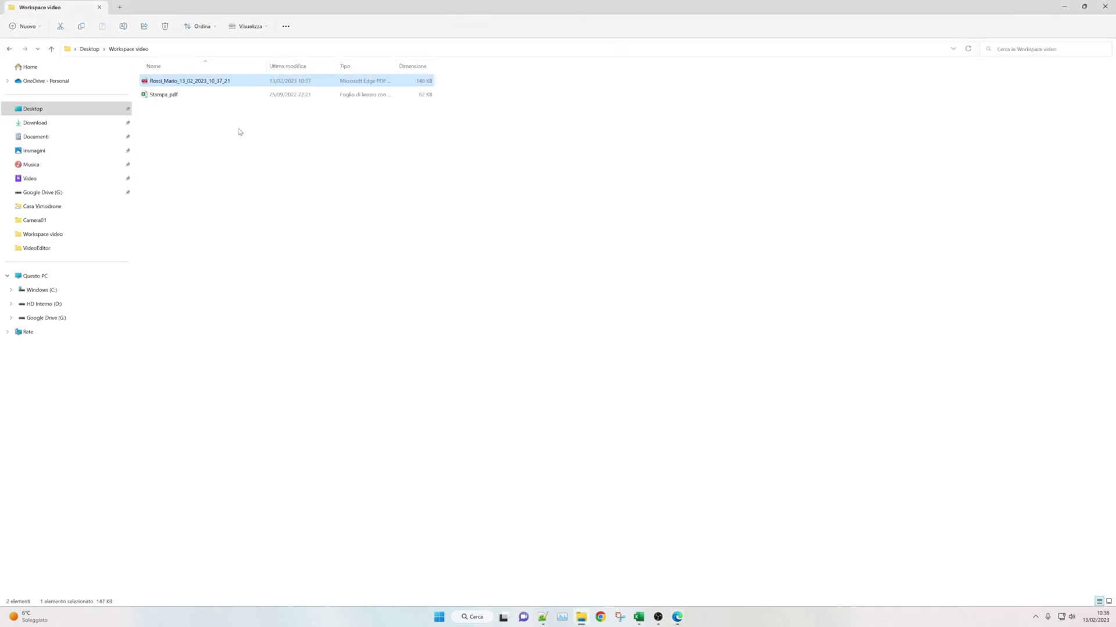
key(Delete)
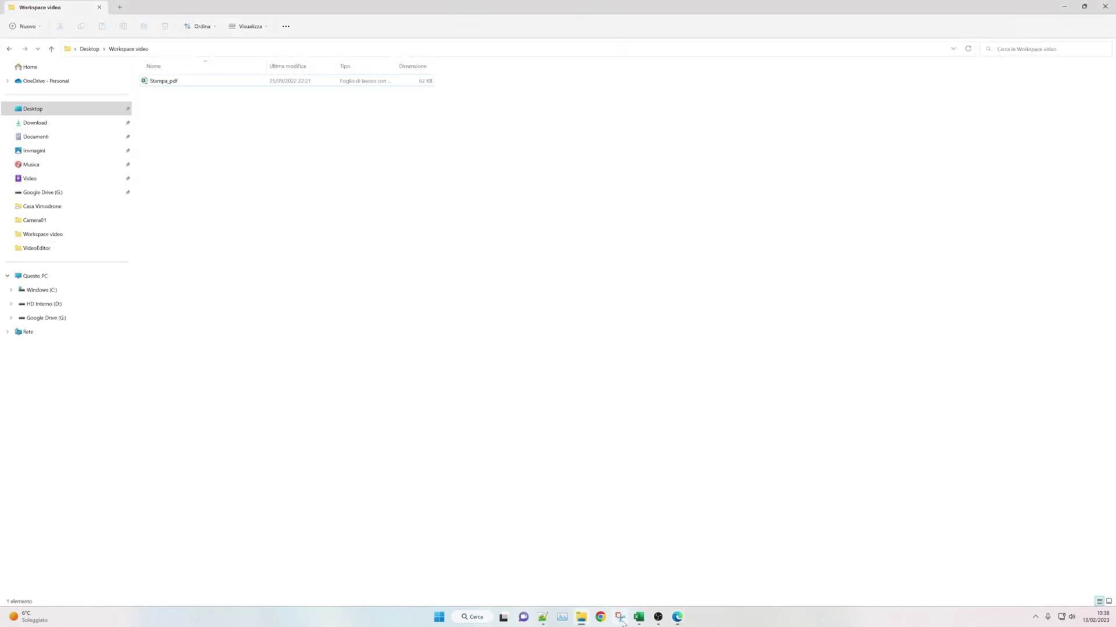
click(638, 617)
click(601, 586)
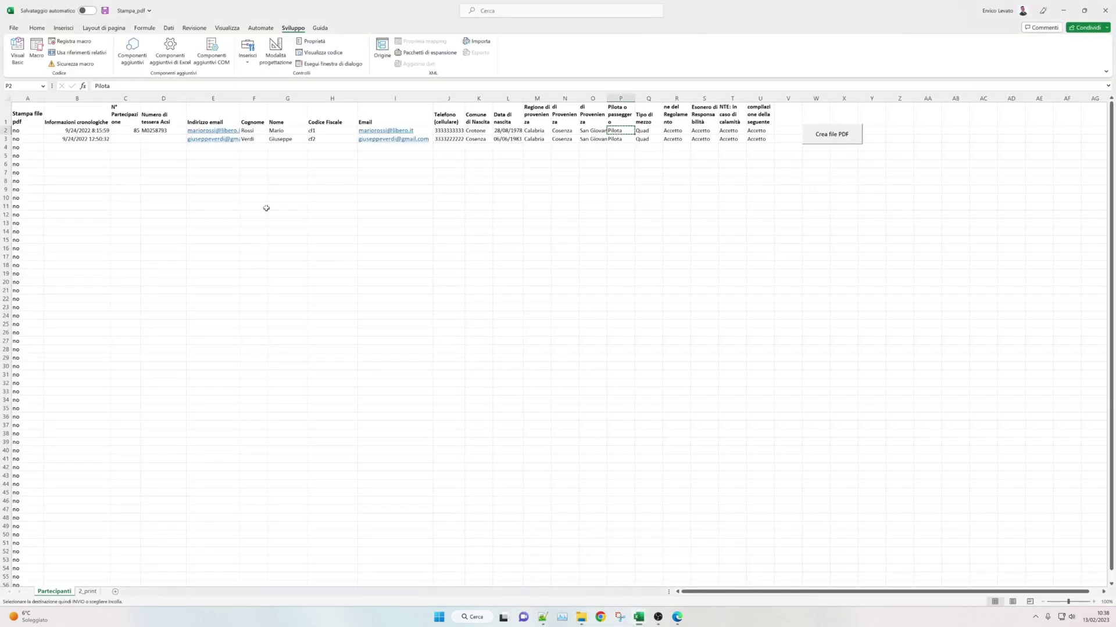
Step: Set A2 and A3 to 'si' and run Crea file PDF to export both participants
click(38, 133)
click(48, 131)
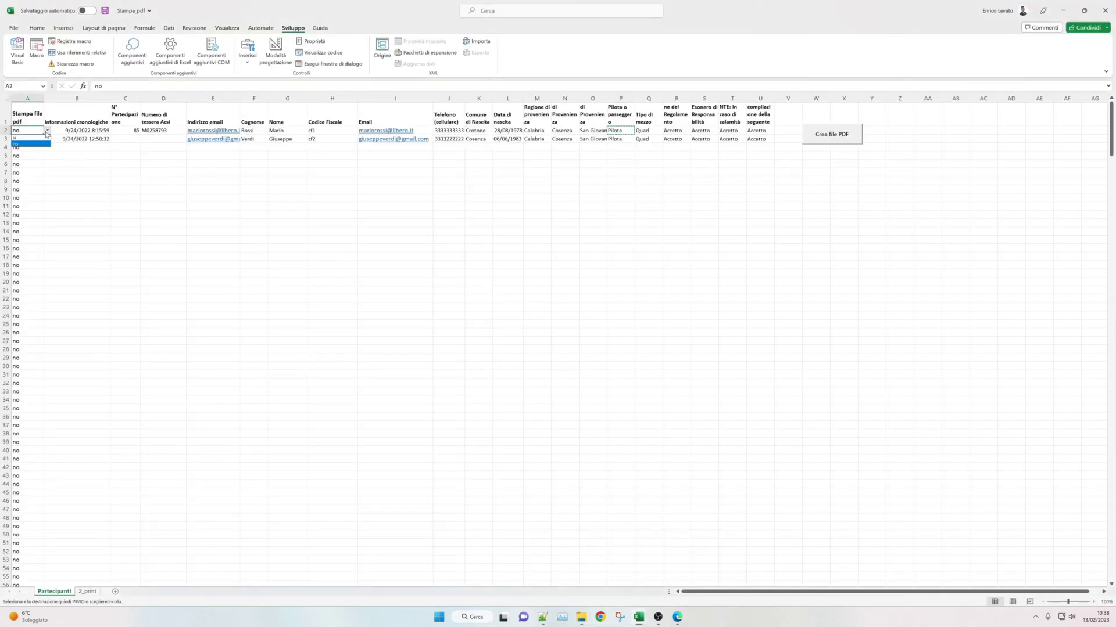
click(26, 139)
click(39, 139)
click(48, 138)
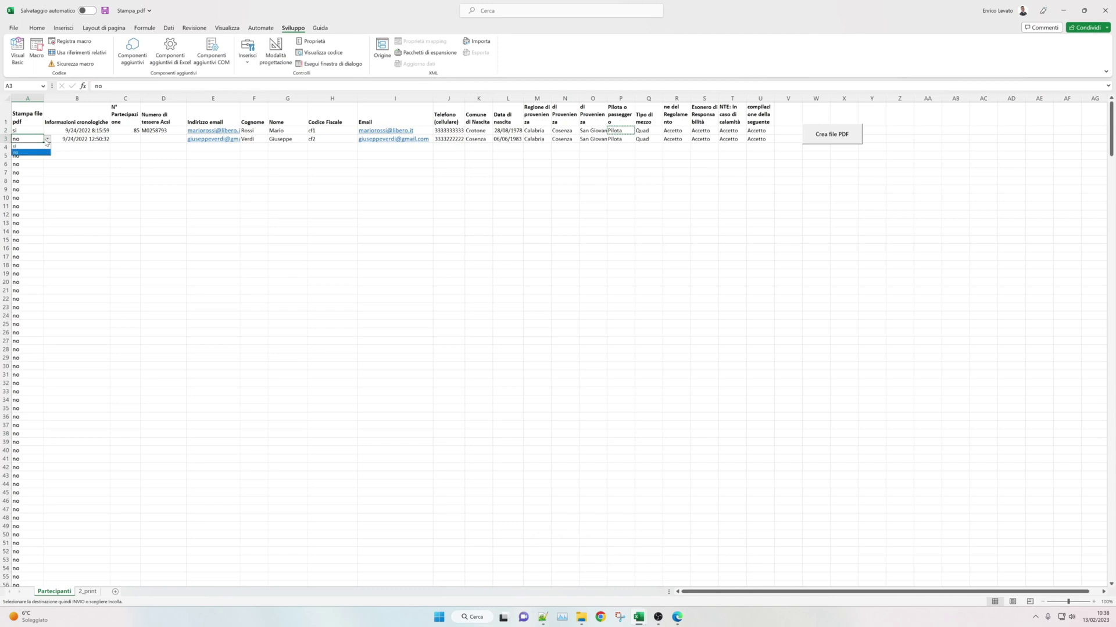
click(26, 147)
click(249, 248)
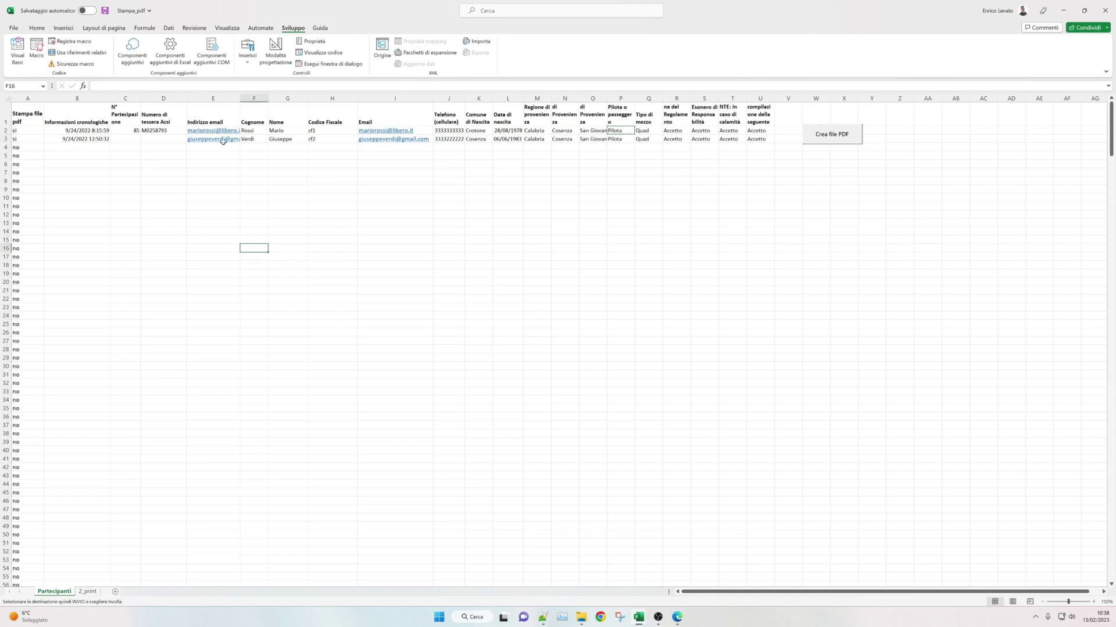
click(842, 137)
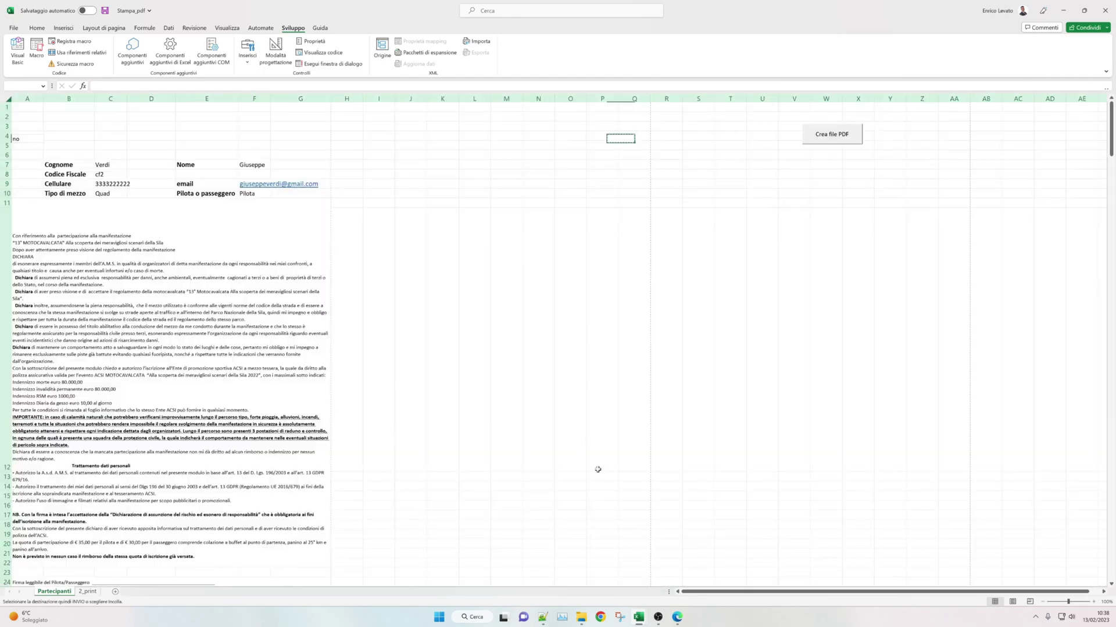
click(582, 617)
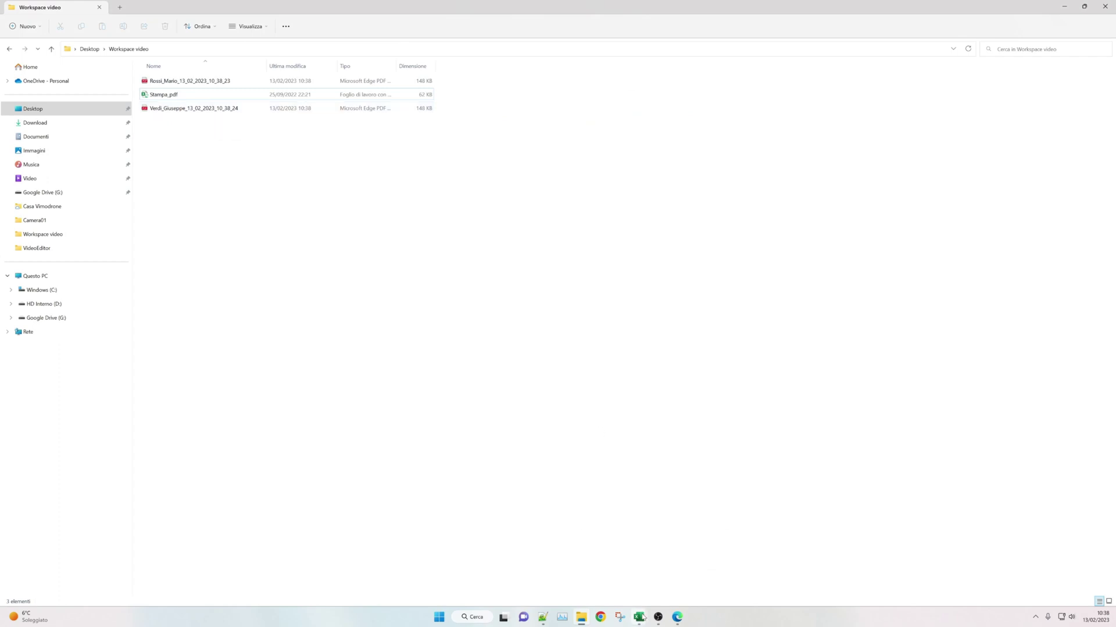
Step: Return to the Excel participant sheet after checking both exported PDFs
mouse_move(639, 617)
click(593, 581)
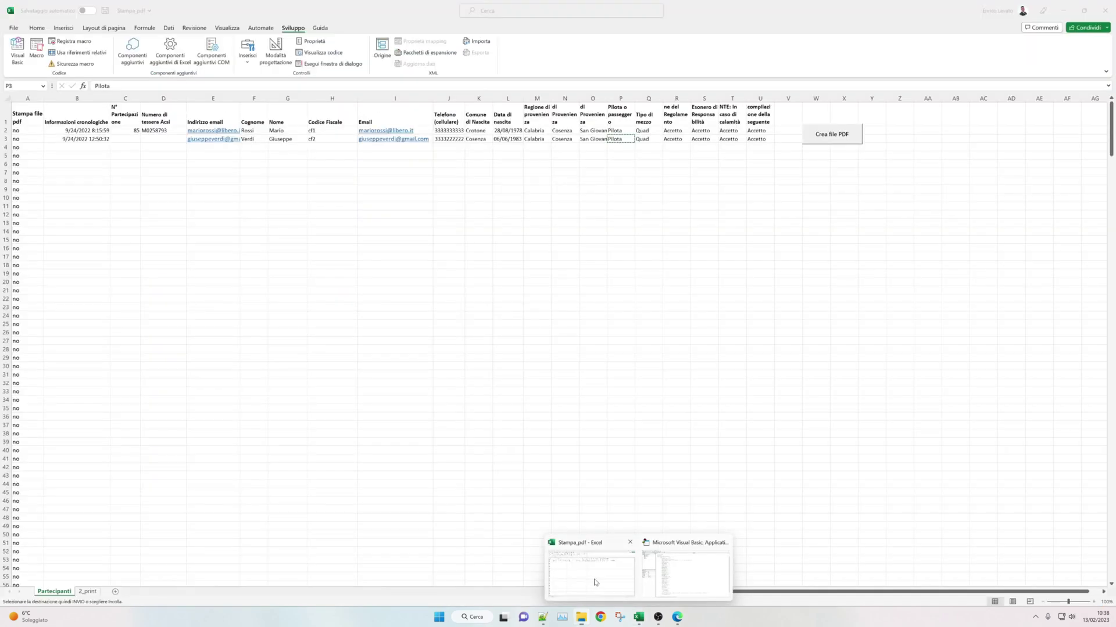